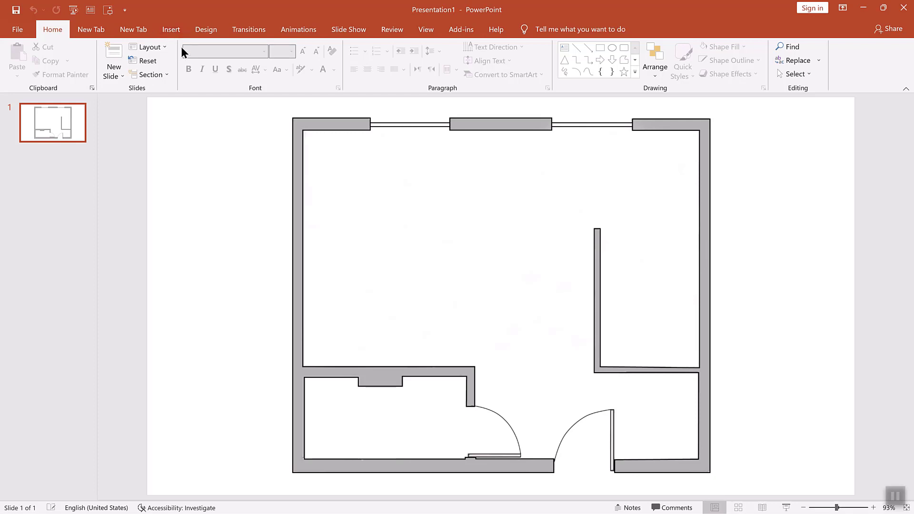
# Draw a 6.37" by 7.52" rectangle from the plan's top-right to bottom-left inner corner.
pyautogui.click(169, 30)
pyautogui.click(191, 77)
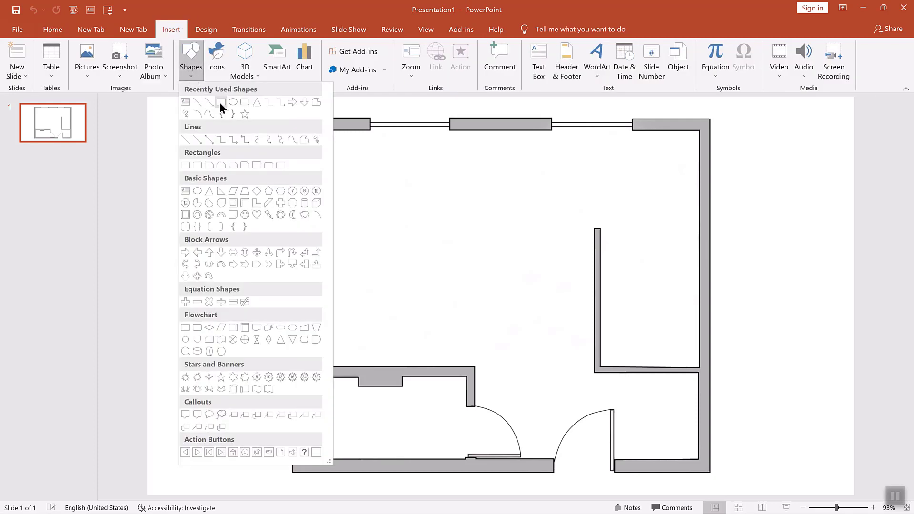
pyautogui.click(221, 102)
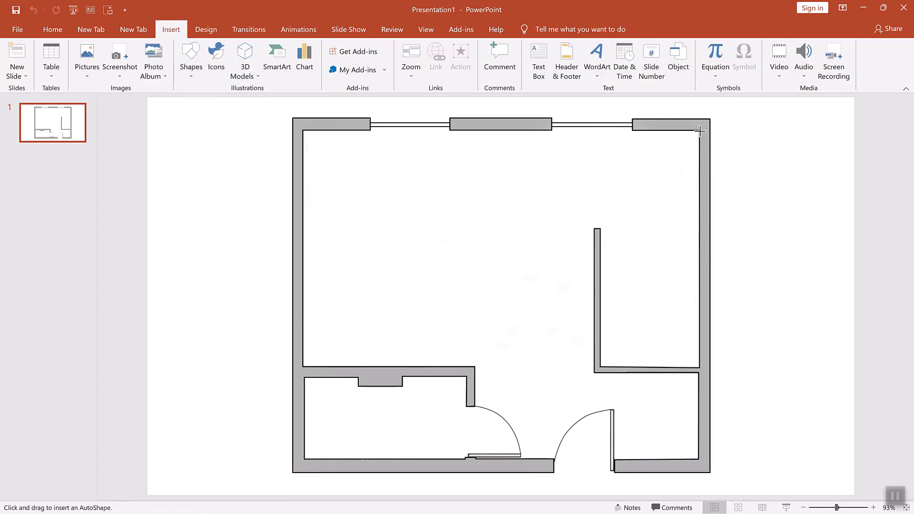
pyautogui.moveTo(700, 125); pyautogui.dragTo(301, 463)
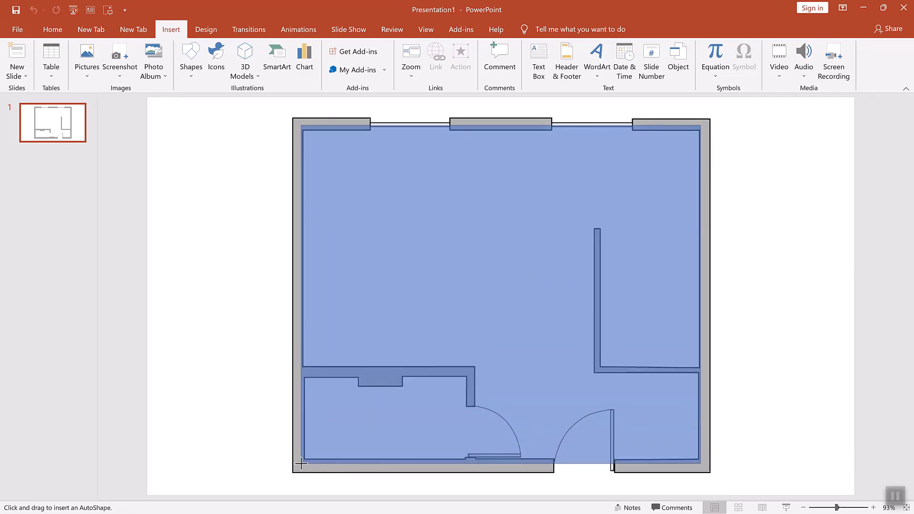
pyautogui.moveTo(301, 463); pyautogui.dragTo(301, 463)
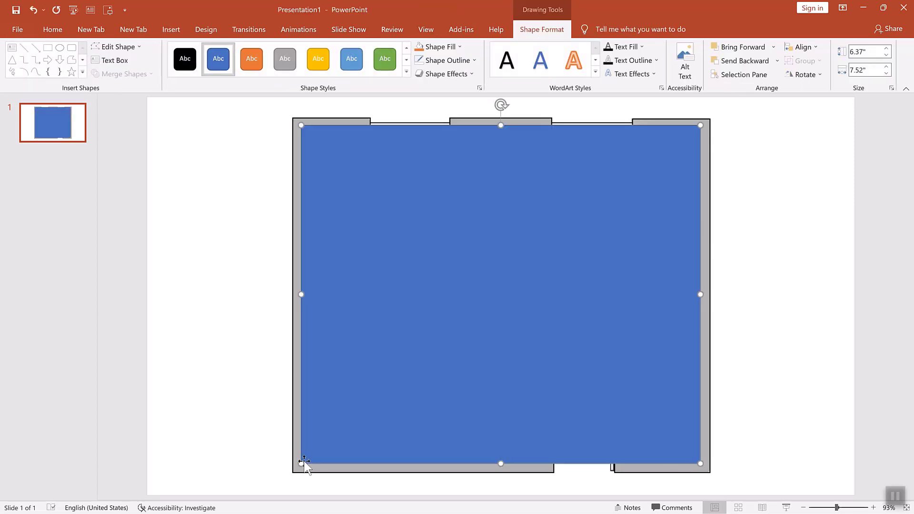
# Remove the rectangle's outline and switch it to a picture or texture fill, choosing a picture source.
pyautogui.click(468, 65)
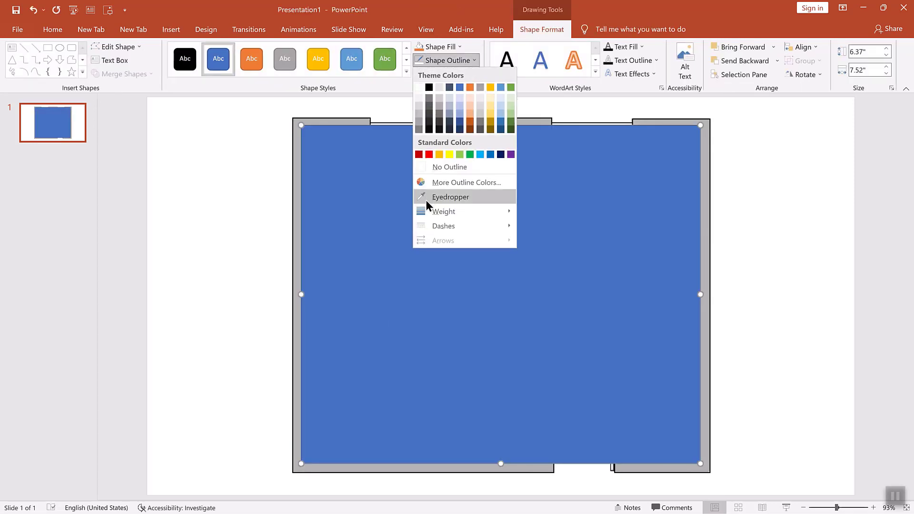
pyautogui.click(418, 161)
pyautogui.rightClick(420, 164)
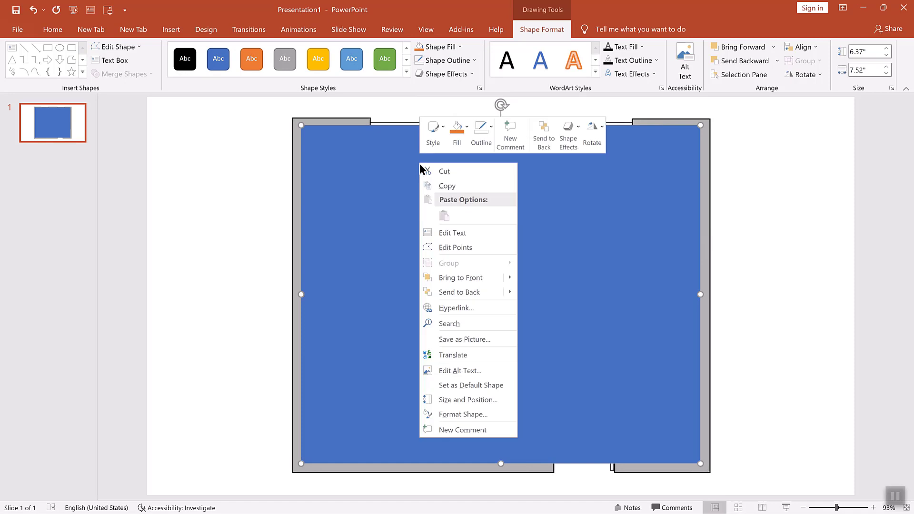
pyautogui.click(480, 412)
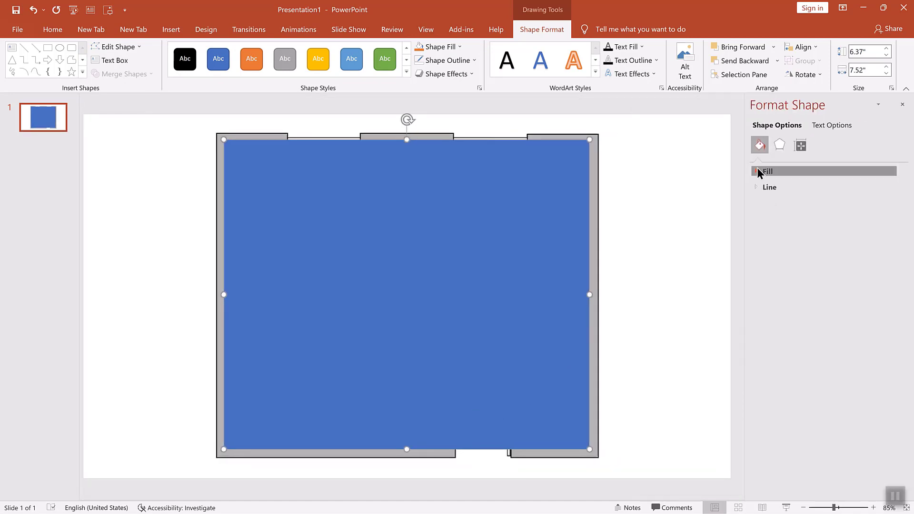
pyautogui.click(757, 170)
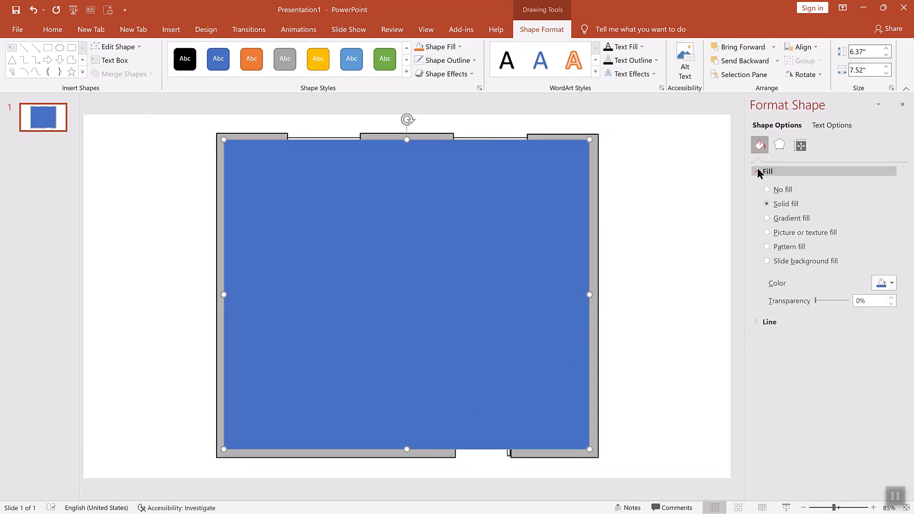
pyautogui.click(767, 232)
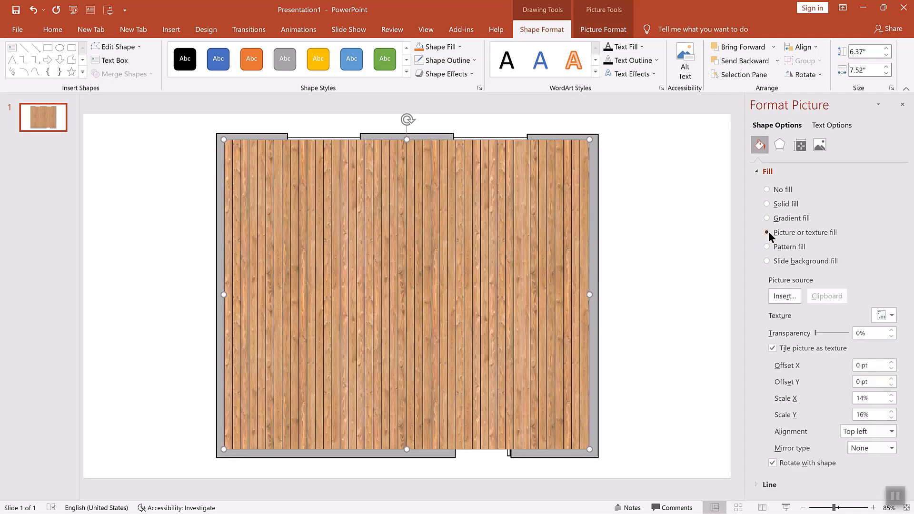
pyautogui.click(784, 296)
# Fill the rectangle with the wood-floor-ash_6m-by-6m image from a file.
pyautogui.click(367, 251)
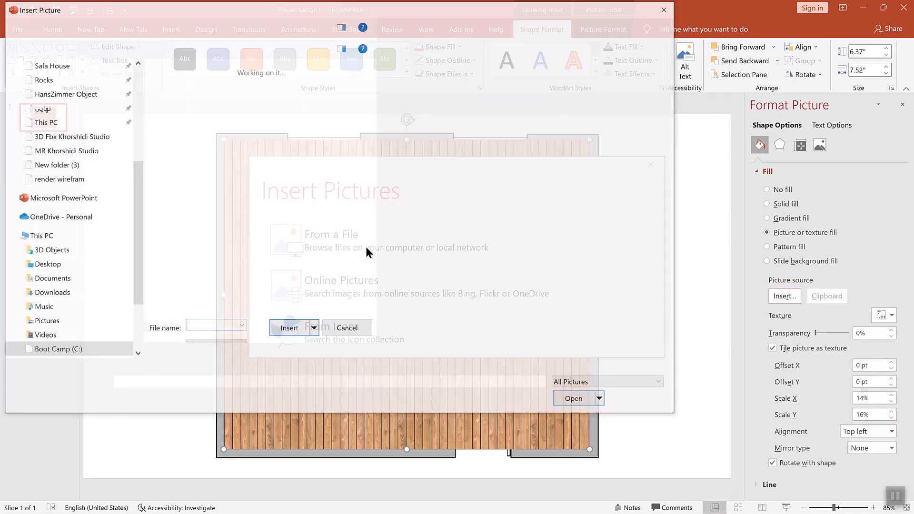
pyautogui.click(512, 185)
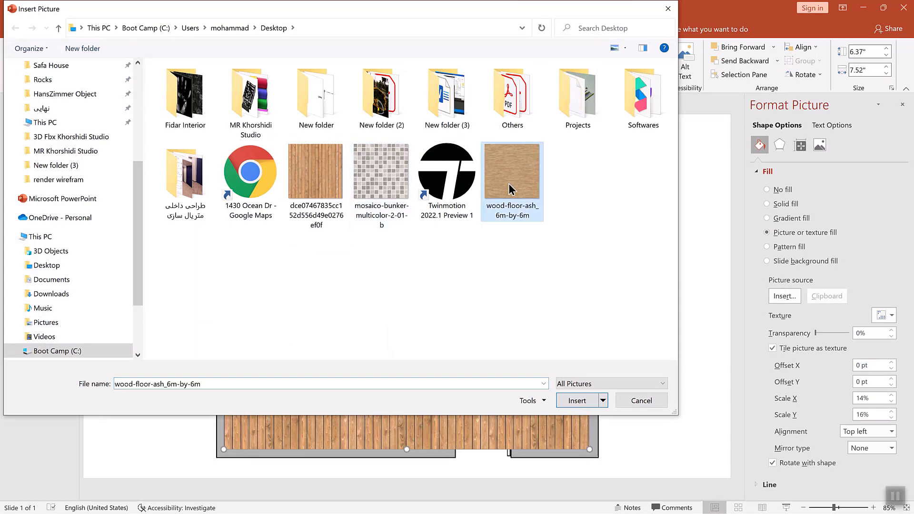
pyautogui.click(577, 402)
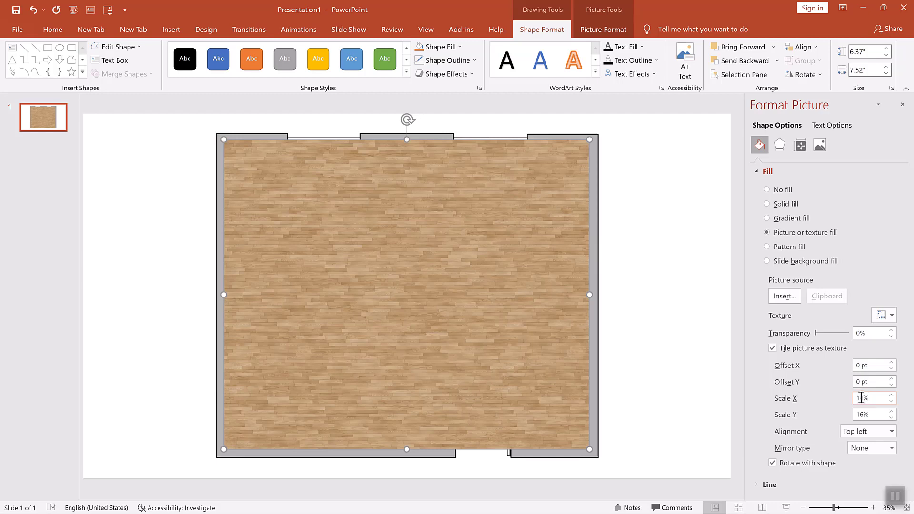
# Set the wood texture scale to 12% horizontal and 35% vertical.
pyautogui.click(861, 398)
pyautogui.press('BackSpace')
pyautogui.press('BackSpace')
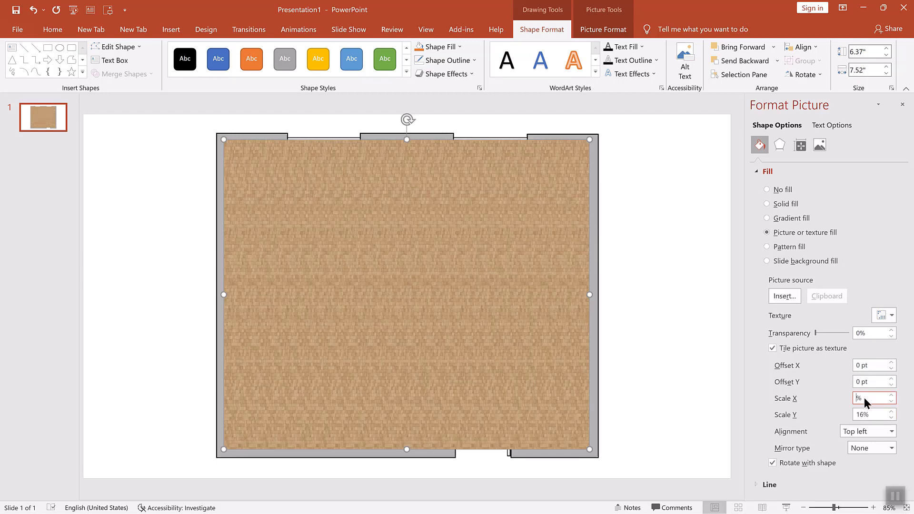
pyautogui.write('12')
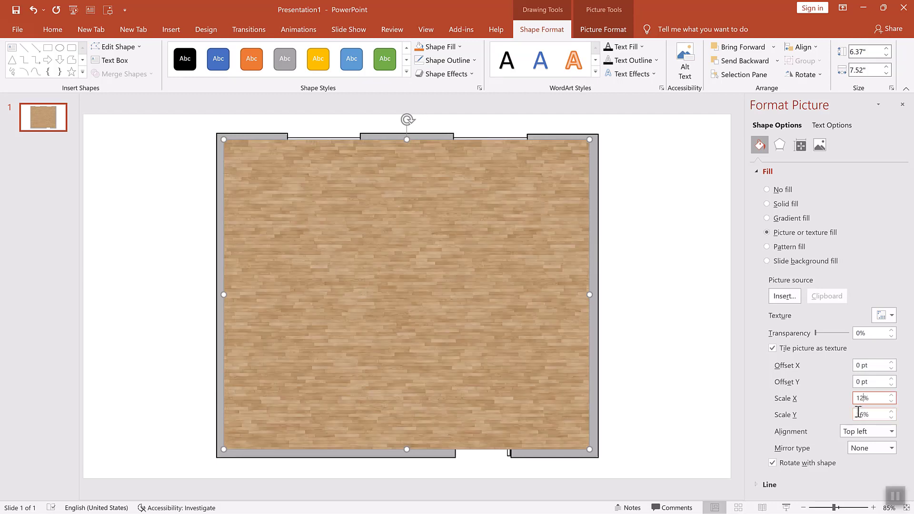
pyautogui.click(864, 414)
pyautogui.press('BackSpace')
pyautogui.press('BackSpace')
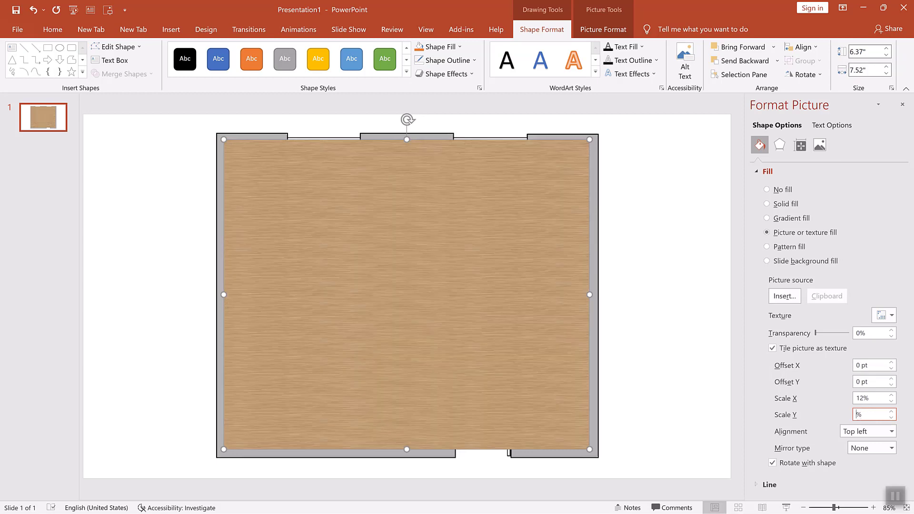
pyautogui.write('35')
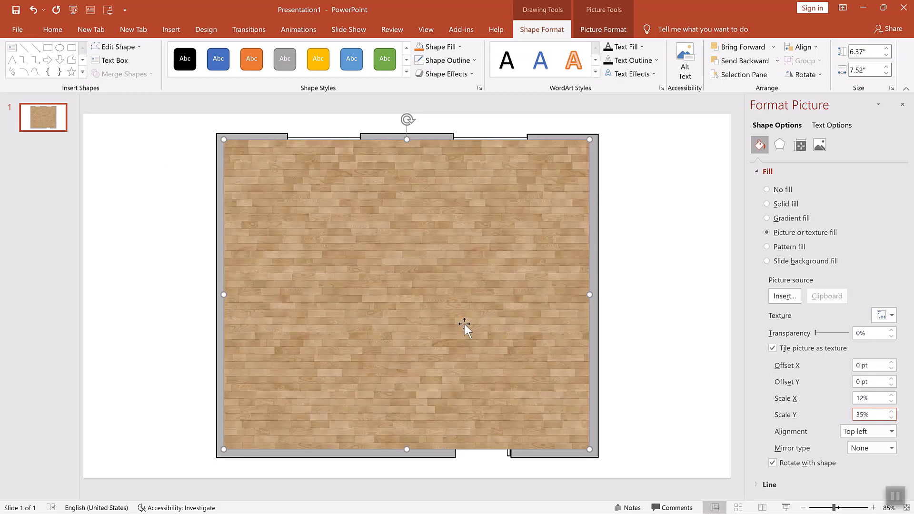
# Resize the wood rectangle to fit inside the plan walls and move it off the plan.
pyautogui.moveTo(372, 284); pyautogui.dragTo(292, 232)
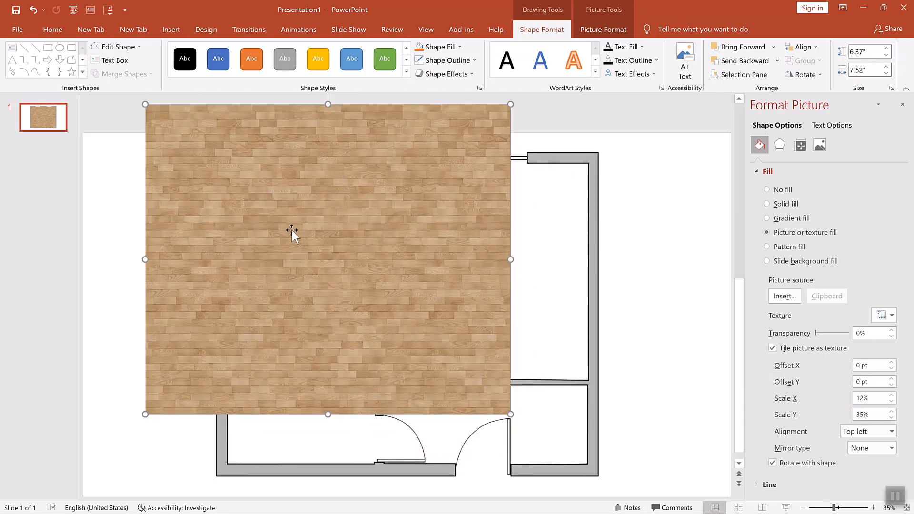
pyautogui.moveTo(421, 345)
pyautogui.mouseDown()
pyautogui.moveTo(419, 333)
pyautogui.moveTo(313, 293)
pyautogui.mouseUp()
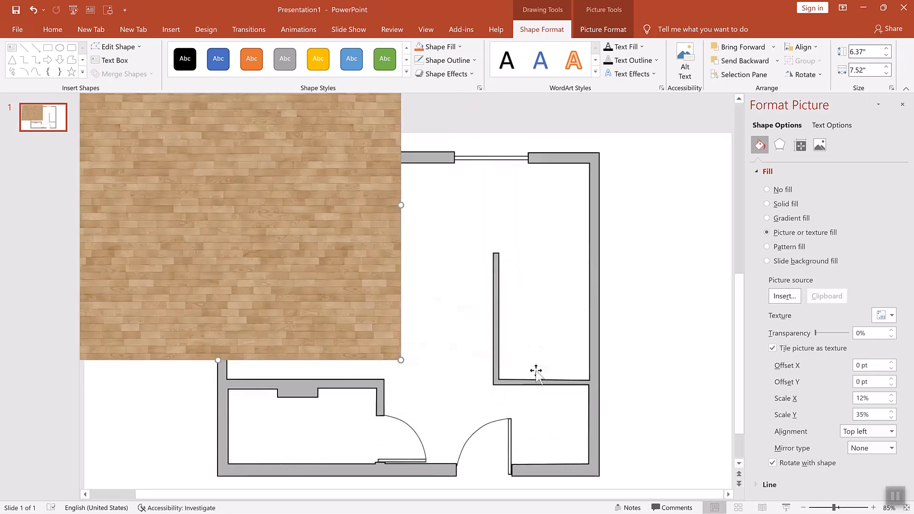
pyautogui.moveTo(319, 376)
pyautogui.mouseDown()
pyautogui.moveTo(347, 320)
pyautogui.moveTo(470, 368)
pyautogui.mouseUp()
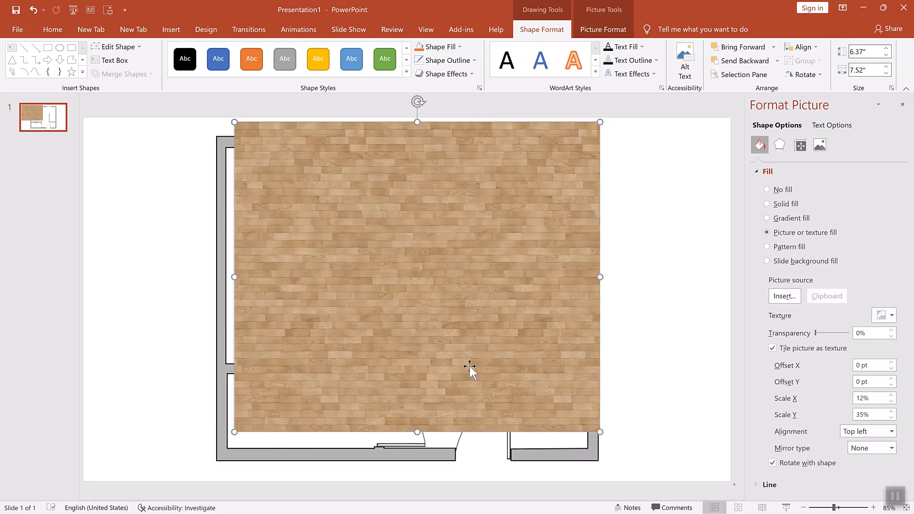
pyautogui.moveTo(323, 283); pyautogui.dragTo(316, 295)
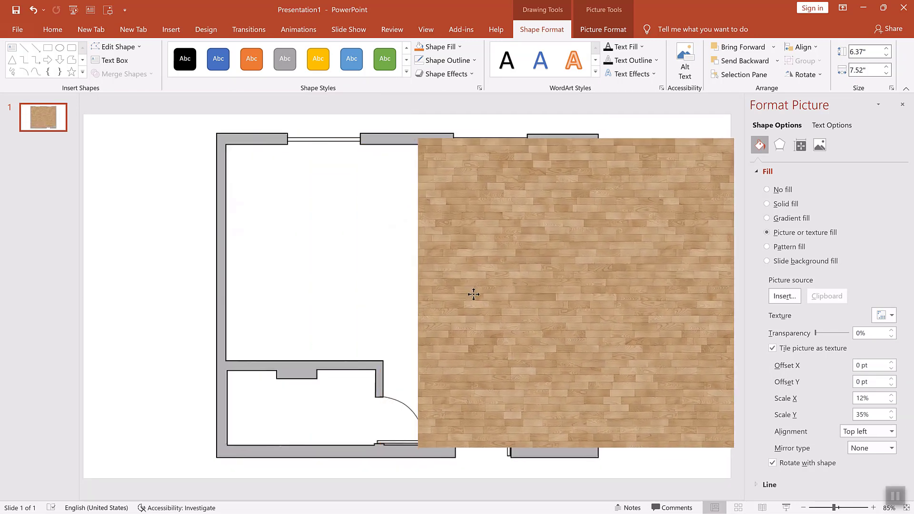
pyautogui.moveTo(281, 295); pyautogui.dragTo(598, 285)
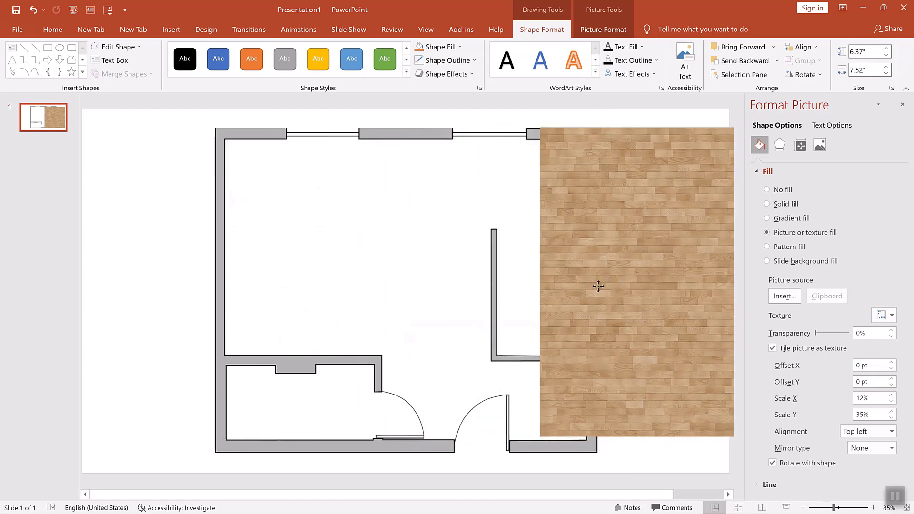
# Make the floor plan picture's white background transparent with Set Transparent Color.
pyautogui.click(346, 186)
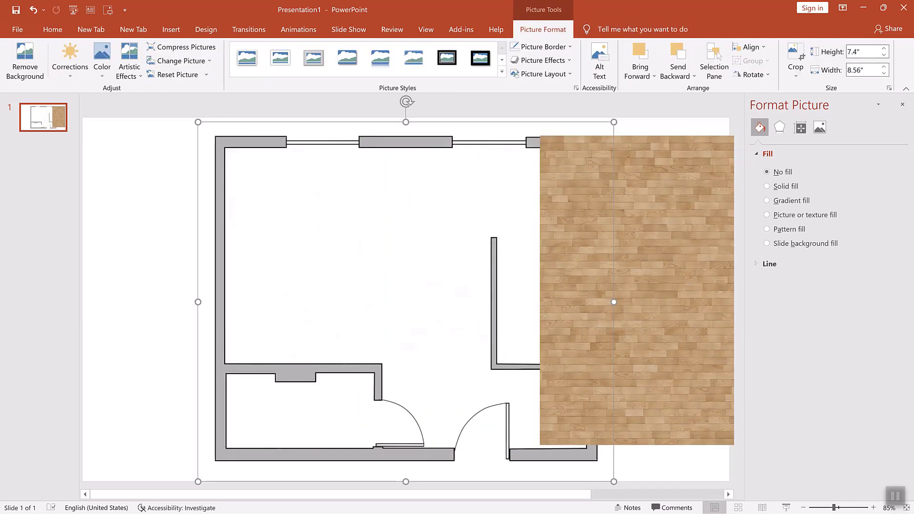
pyautogui.click(98, 78)
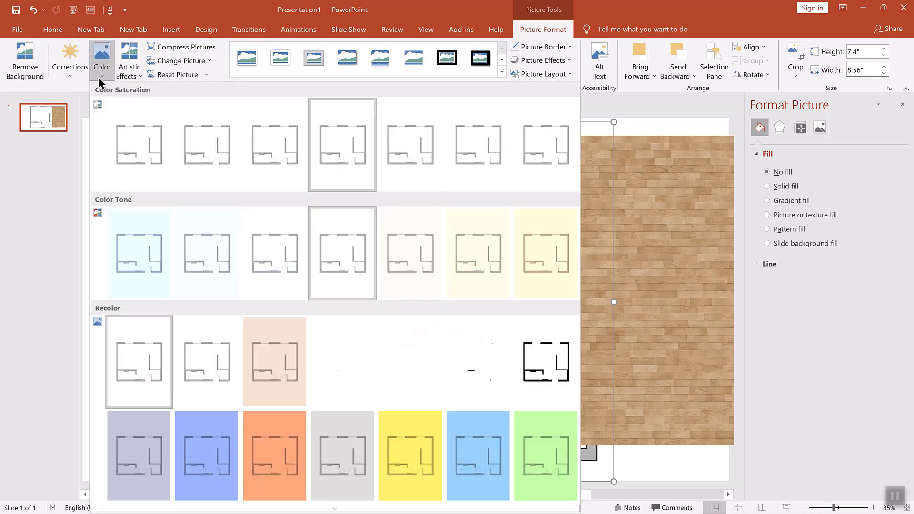
pyautogui.scroll(-1, 270, 375)
pyautogui.scroll(-2, 287, 410)
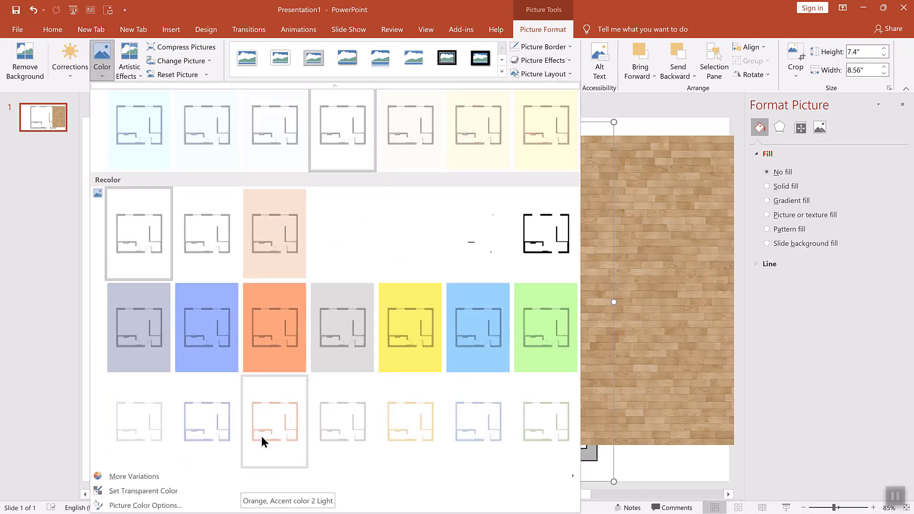
pyautogui.click(124, 489)
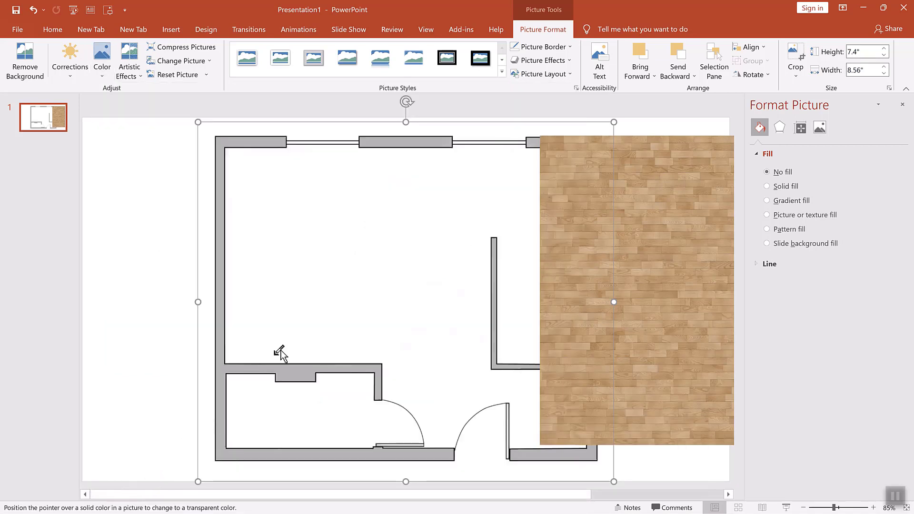
pyautogui.click(375, 240)
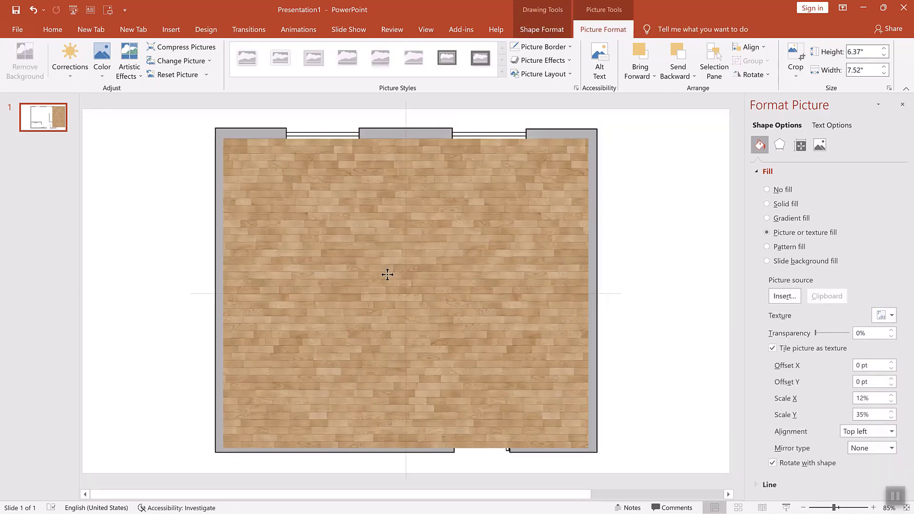
# Align the wood rectangle with the plan and send it behind the floor plan.
pyautogui.moveTo(388, 274); pyautogui.dragTo(388, 272)
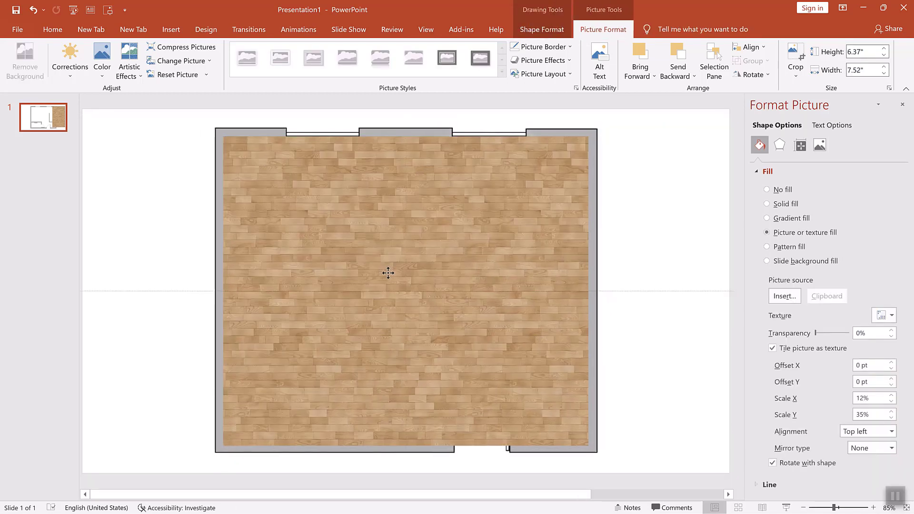
pyautogui.rightClick(448, 208)
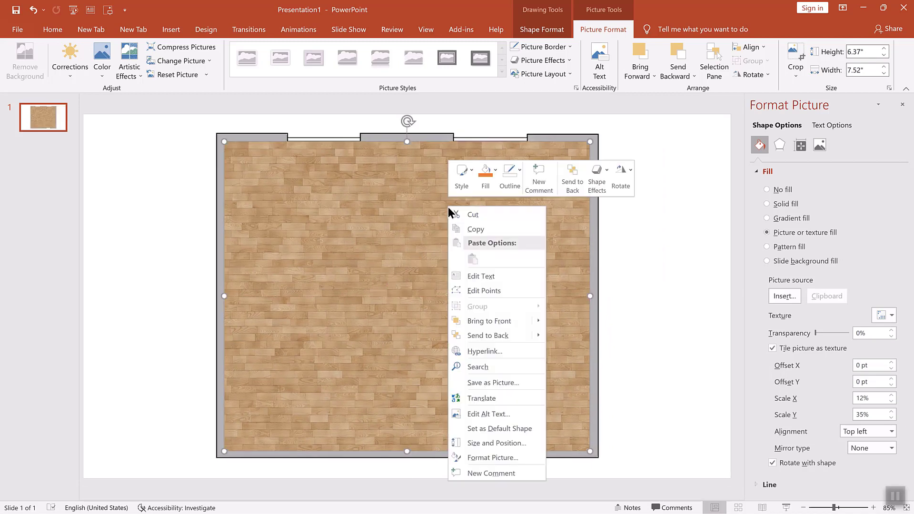
pyautogui.click(482, 335)
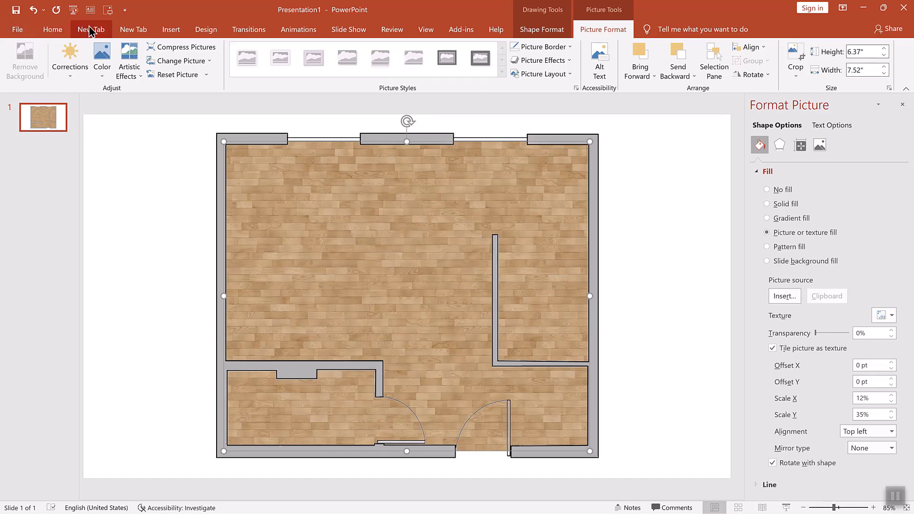
# Draw a 1.55" by 3.03" rectangle over the lower-left bathroom and give it picture fill.
pyautogui.click(169, 29)
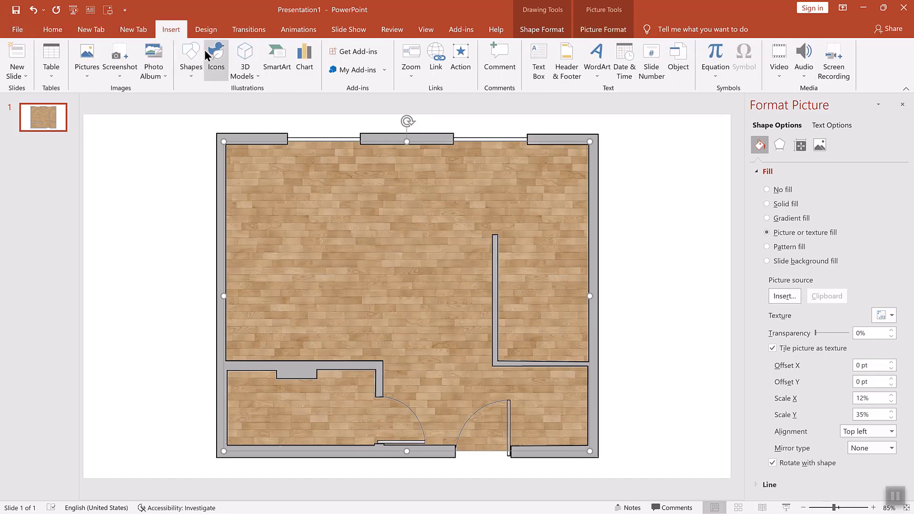
pyautogui.click(192, 76)
pyautogui.click(221, 101)
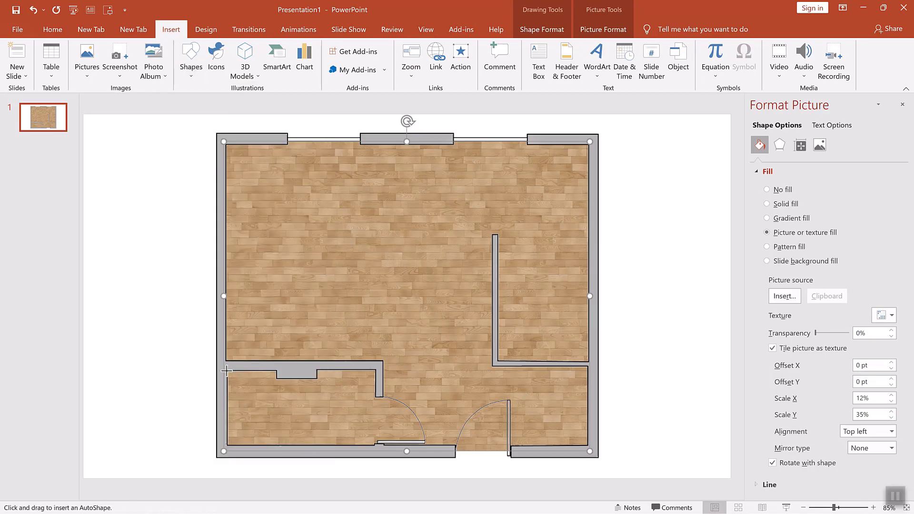
pyautogui.moveTo(227, 369); pyautogui.dragTo(374, 444)
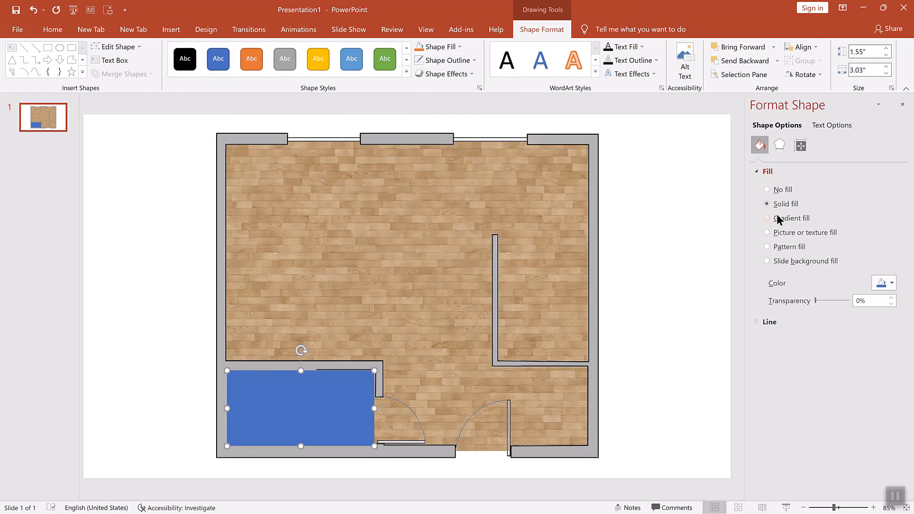
pyautogui.click(771, 232)
# Fill the bathroom rectangle with the mosaico-bunker-multicolor-2-01-b image from a file.
pyautogui.click(784, 296)
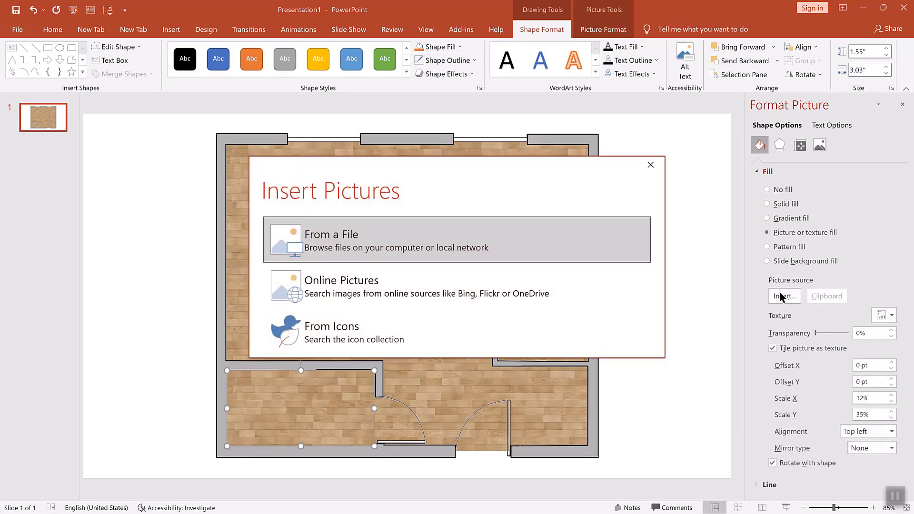
pyautogui.click(377, 247)
pyautogui.click(398, 191)
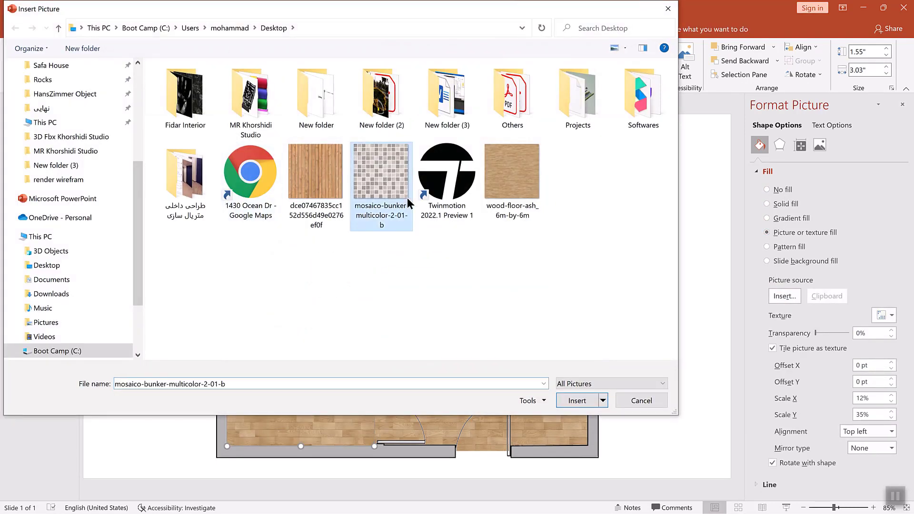
pyautogui.click(593, 401)
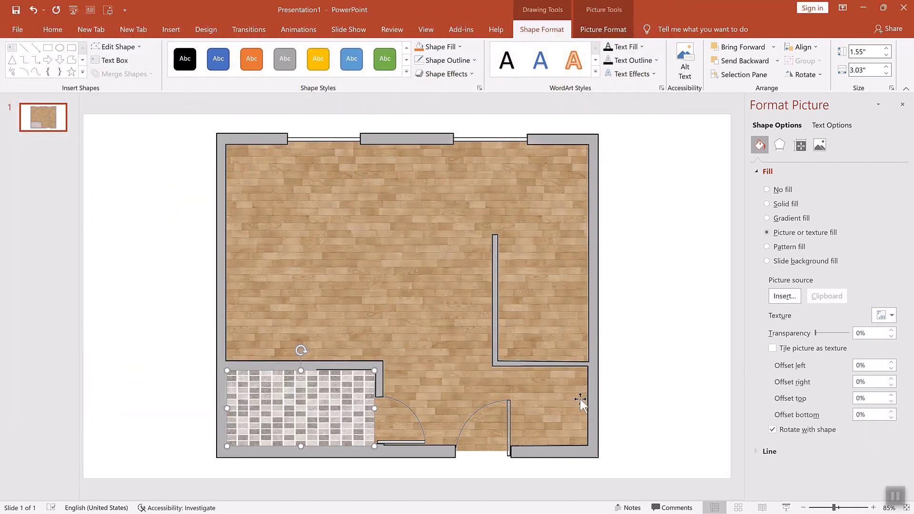
# Tile the mosaic image at 60% horizontal and 45% vertical scale.
pyautogui.click(772, 348)
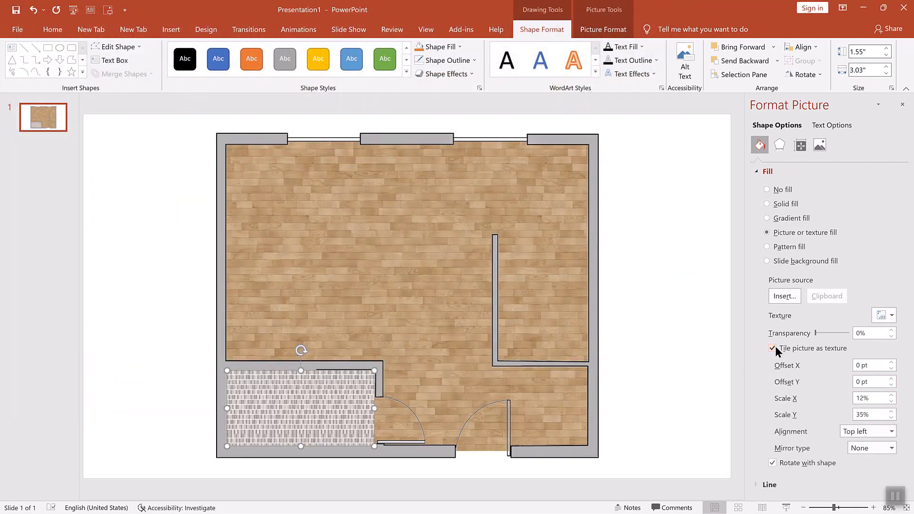
pyautogui.click(863, 399)
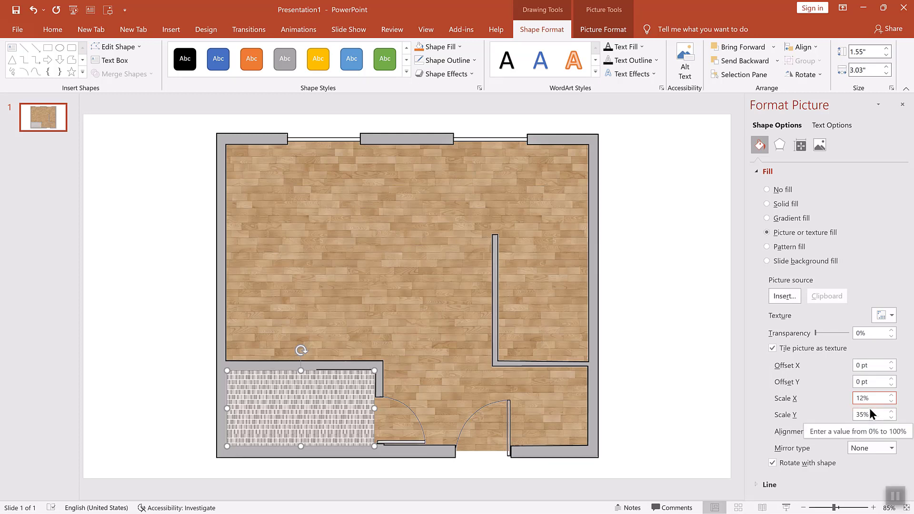
pyautogui.press('BackSpace')
pyautogui.press('BackSpace')
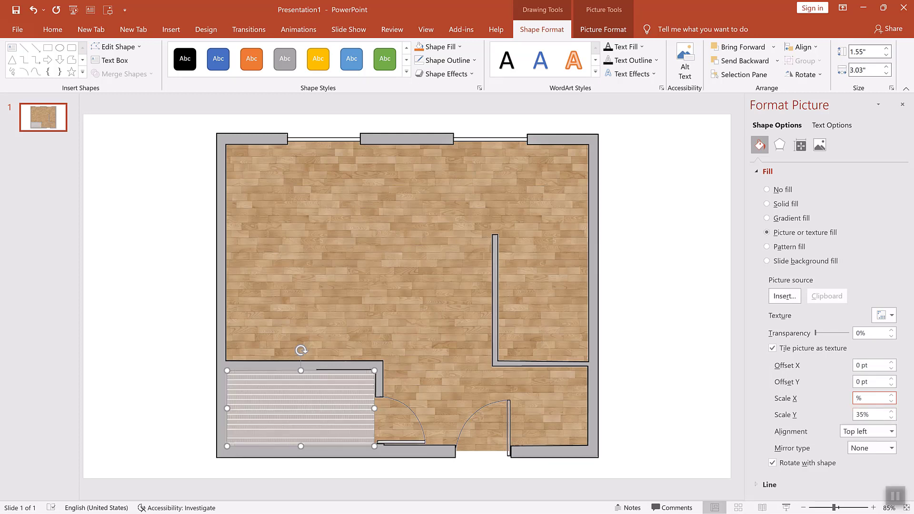
pyautogui.write('60')
pyautogui.press('Tab')
pyautogui.press('BackSpace')
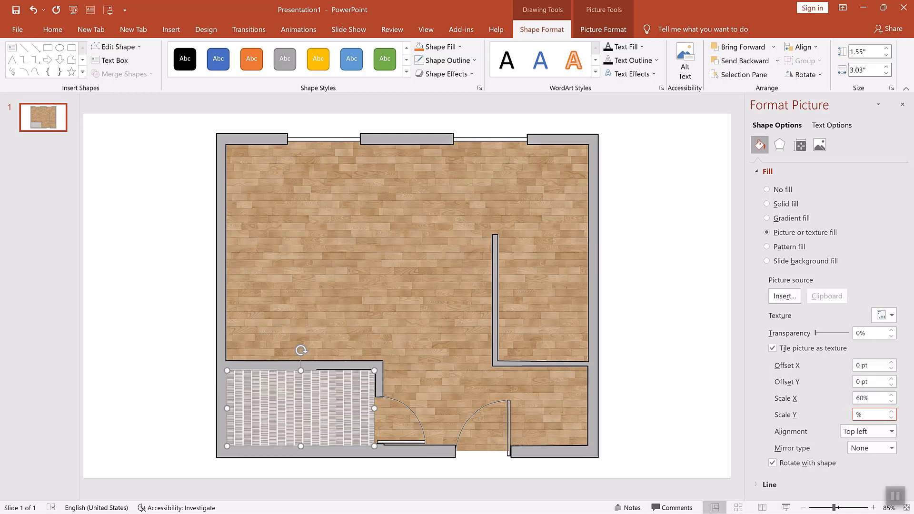
pyautogui.write('45')
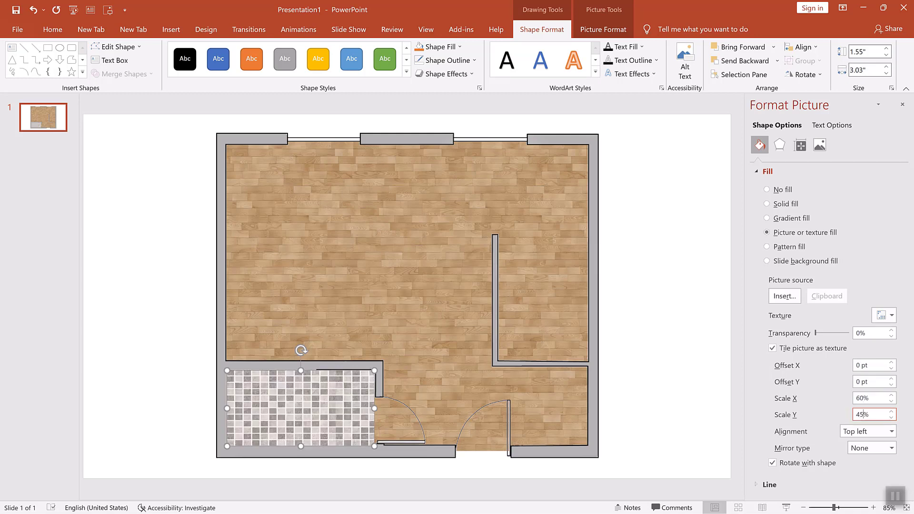
pyautogui.click(218, 136)
# Bring the floor-plan picture in front of the bathroom's mosaic tiles.
pyautogui.rightClick(220, 139)
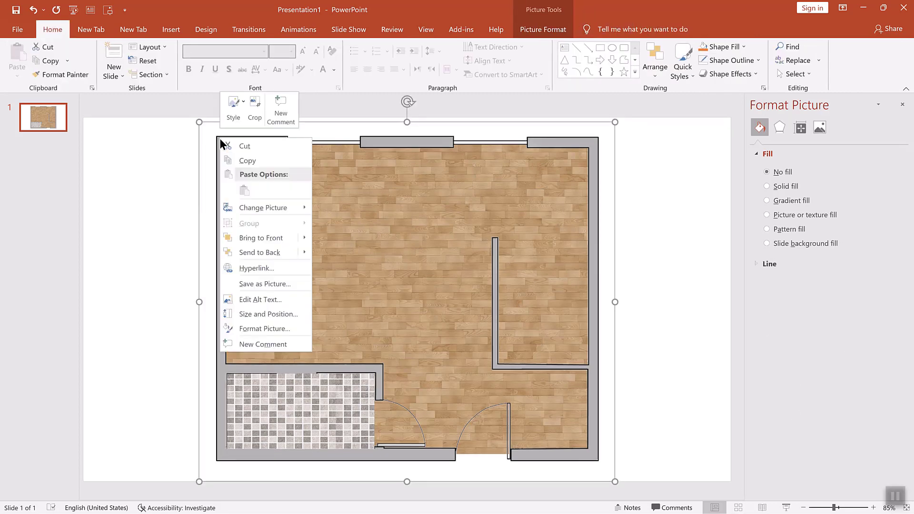
pyautogui.press('Escape')
pyautogui.rightClick(222, 146)
pyautogui.click(256, 241)
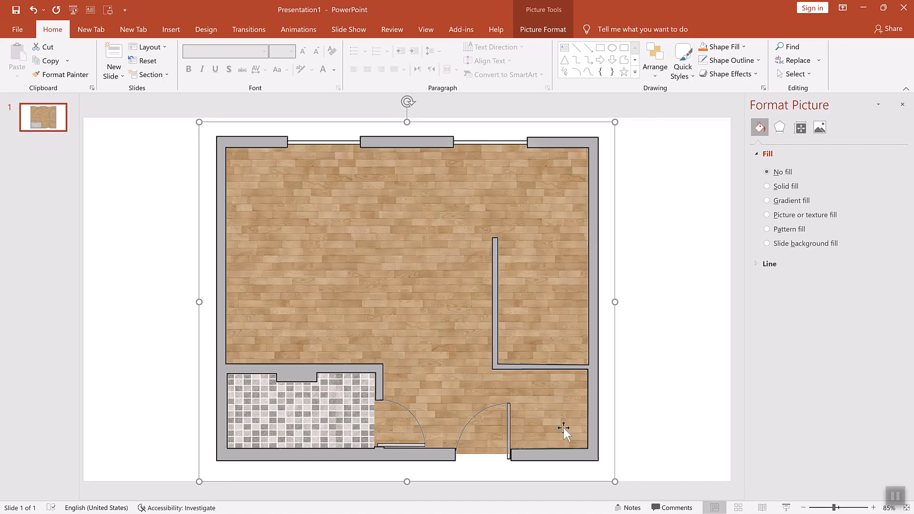
# Draw a rectangle in the right-hand room and fill it with the wood plank image.
pyautogui.click(175, 33)
pyautogui.click(186, 71)
pyautogui.click(213, 105)
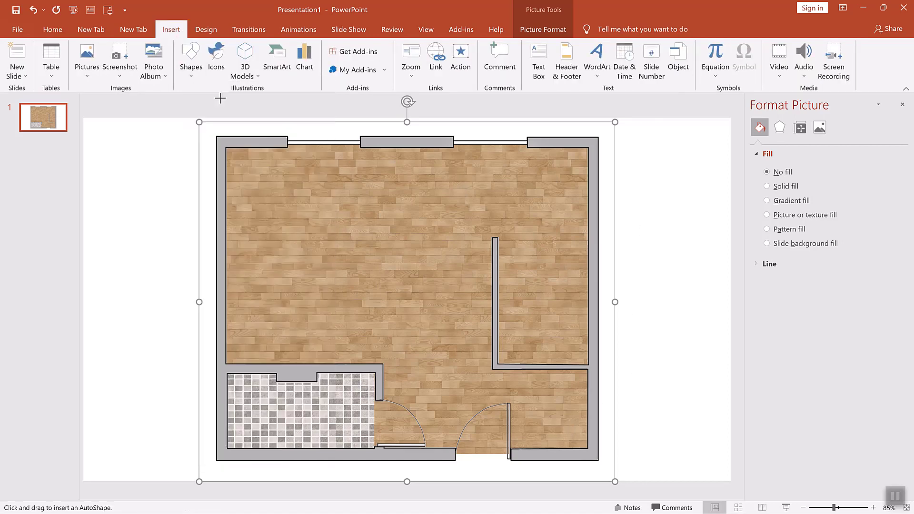
pyautogui.moveTo(498, 238); pyautogui.dragTo(587, 367)
pyautogui.click(766, 232)
pyautogui.click(784, 296)
pyautogui.click(581, 401)
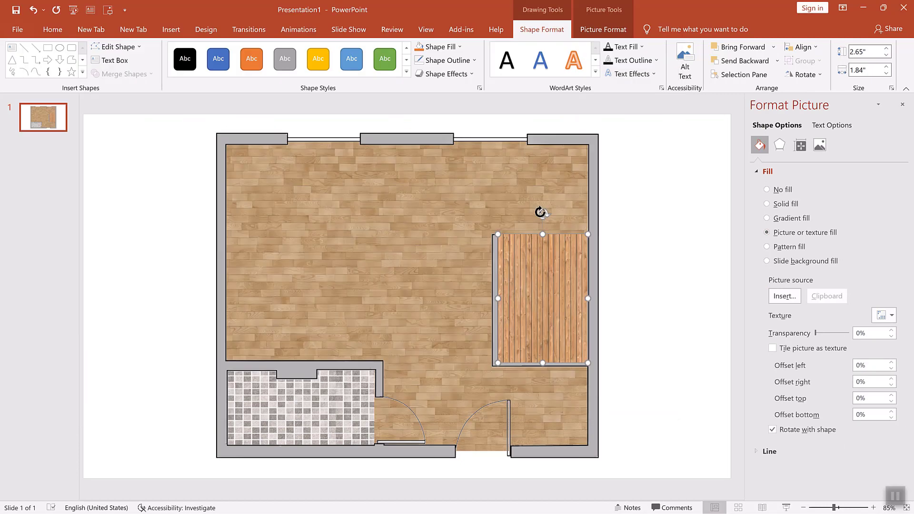
# Rotate the plank rectangle 90° and resize it to span the room top to bottom.
pyautogui.moveTo(540, 213)
pyautogui.mouseDown()
pyautogui.moveTo(470, 299)
pyautogui.moveTo(498, 298)
pyautogui.mouseUp()
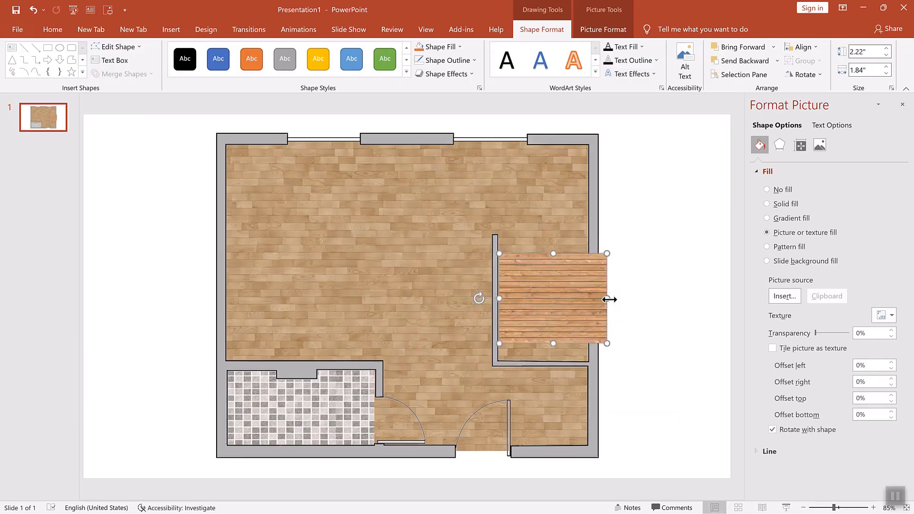
pyautogui.moveTo(609, 299); pyautogui.dragTo(589, 299)
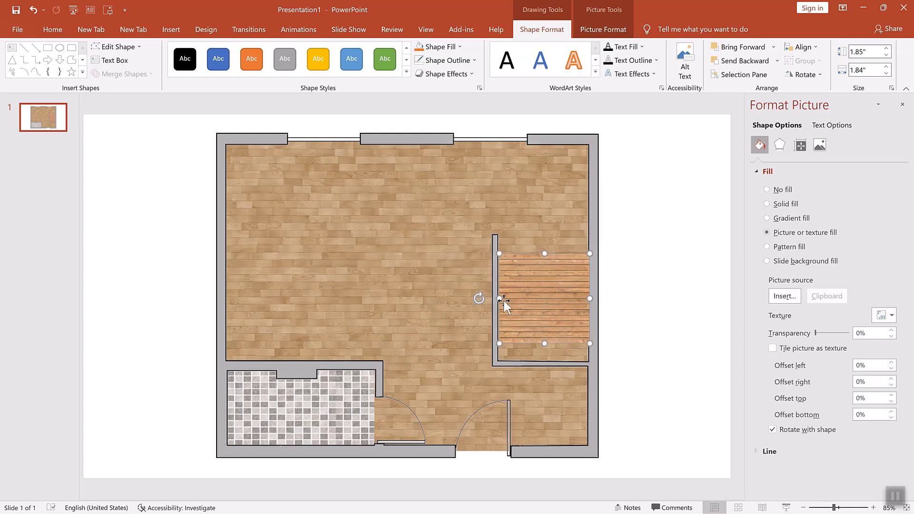
pyautogui.click(498, 301)
pyautogui.moveTo(545, 343); pyautogui.dragTo(545, 361)
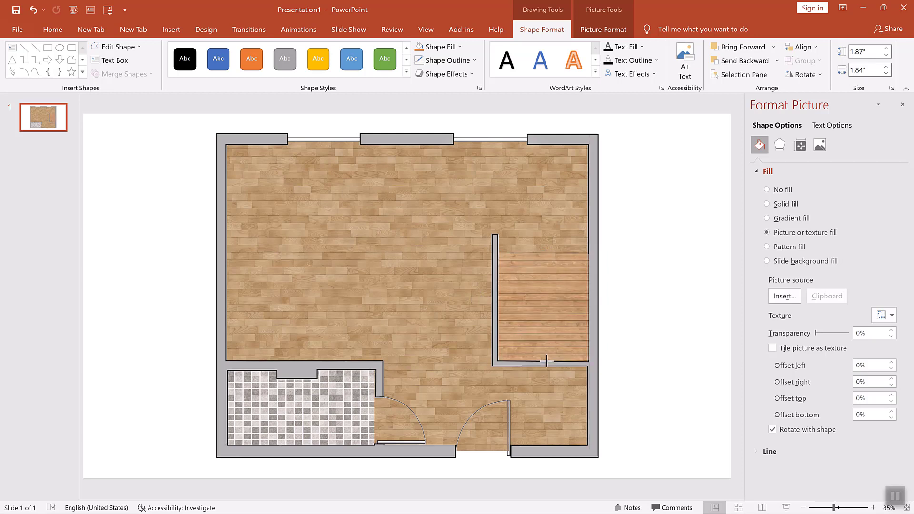
pyautogui.moveTo(544, 253); pyautogui.dragTo(537, 235)
# Tile the plank image at 14% horizontal and 16% vertical scale.
pyautogui.click(772, 348)
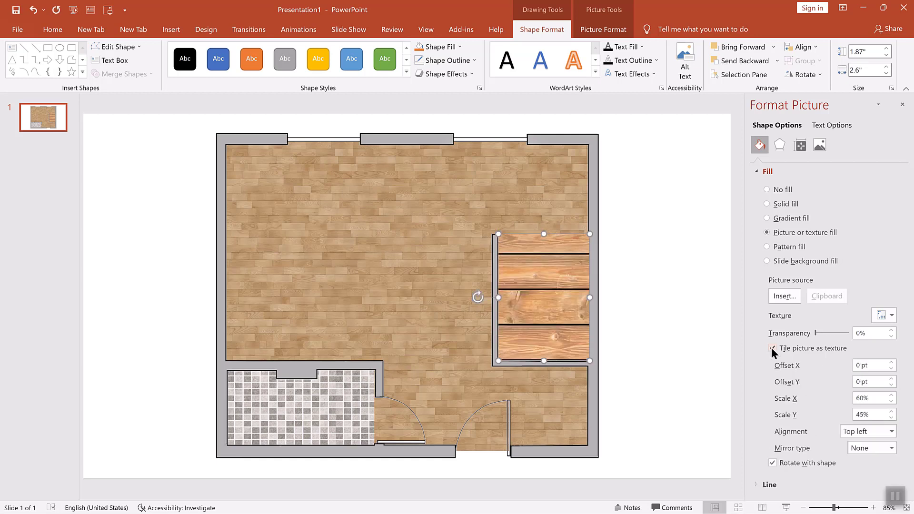
pyautogui.doubleClick(862, 398)
pyautogui.press('BackSpace')
pyautogui.write('14')
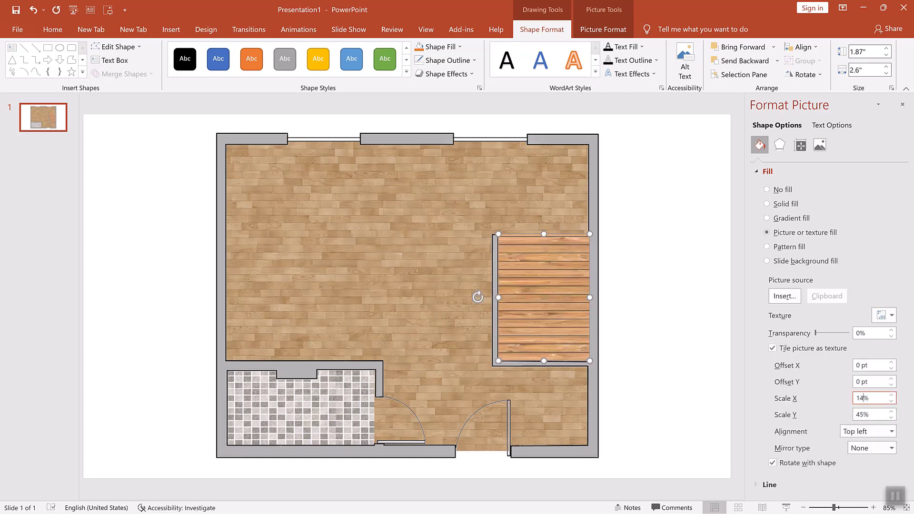
pyautogui.doubleClick(862, 414)
pyautogui.press('BackSpace')
pyautogui.write('16')
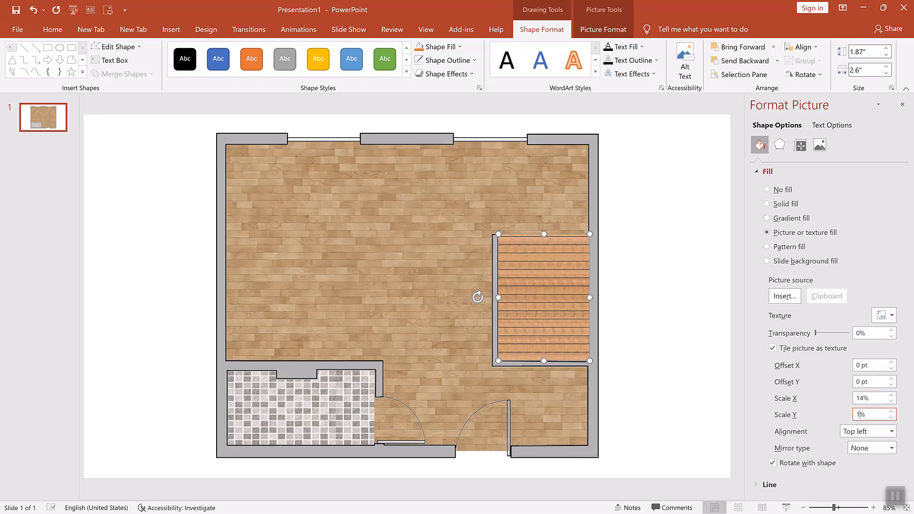
pyautogui.click(593, 139)
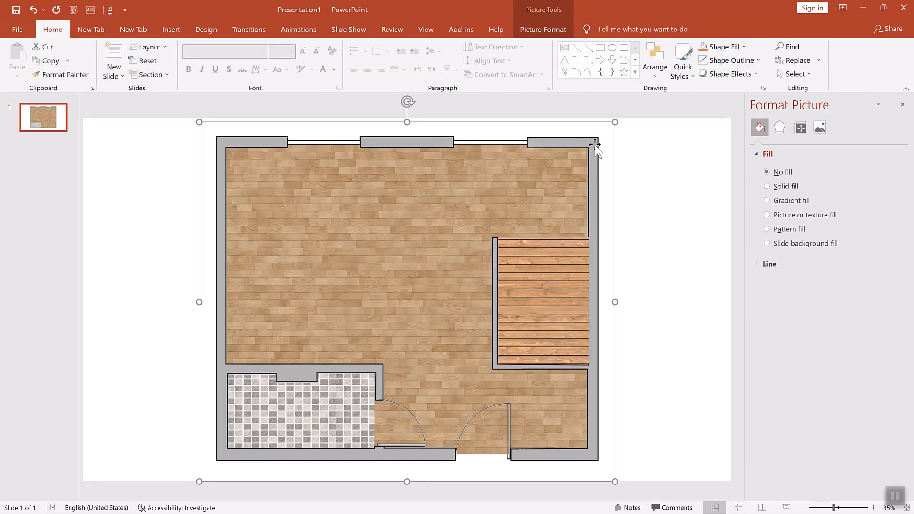
# Bring the floor-plan picture in front of the right room's planks, then deselect it.
pyautogui.rightClick(595, 145)
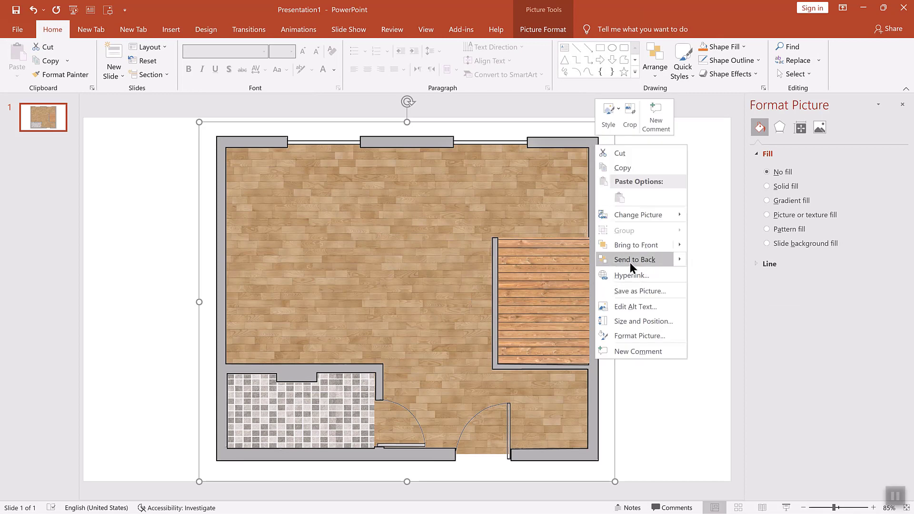
pyautogui.click(618, 244)
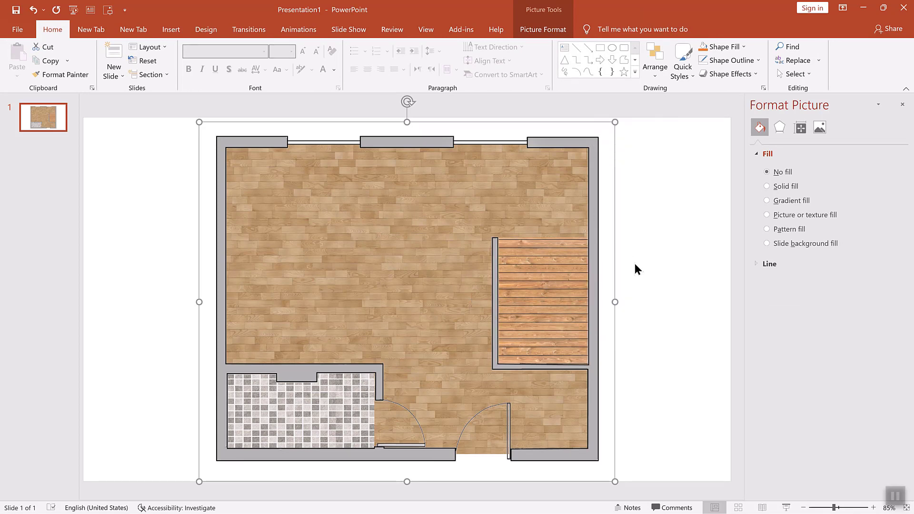
pyautogui.click(650, 279)
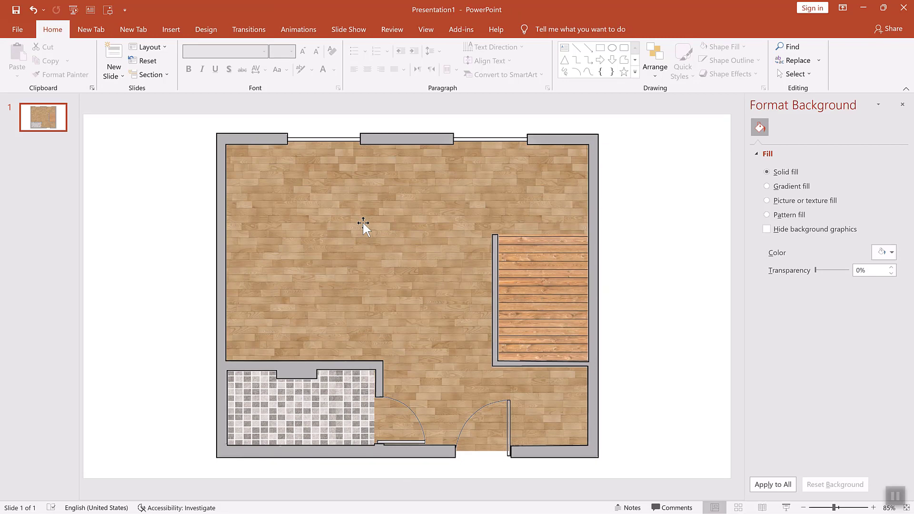
# Paste the furniture pictures (sofa, dining set, kitchen, bed, desk, bathroom fixtures) onto the floor plan.
pyautogui.hotkey('ctrl', 'v')
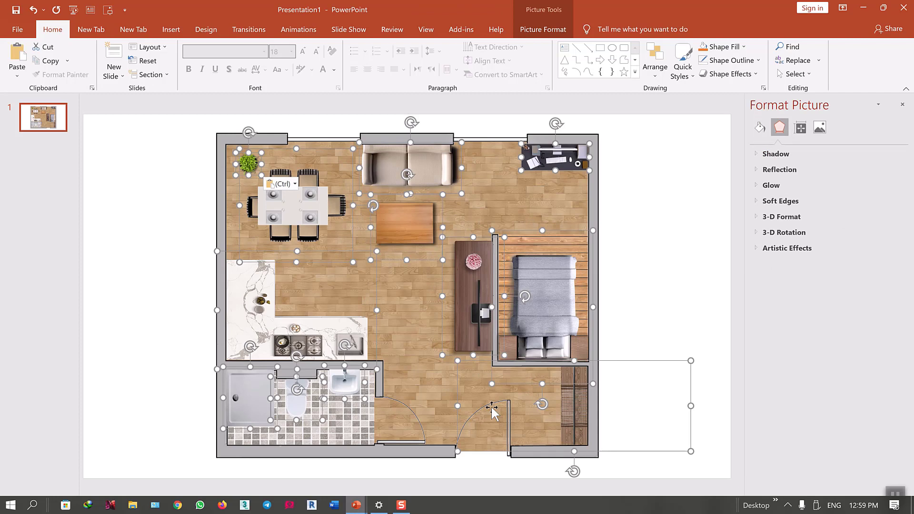
pyautogui.click(670, 271)
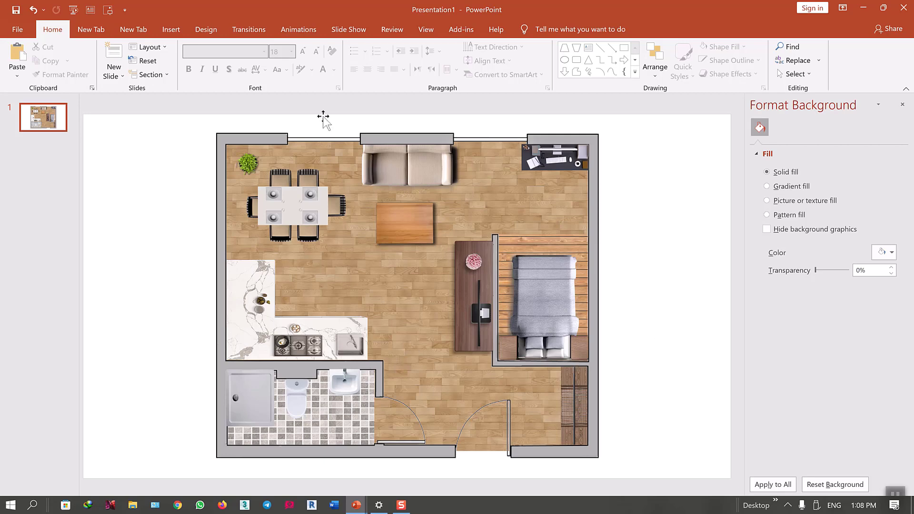
pyautogui.click(171, 30)
# Draw a blue trapezoid from the top wall over the dining table, sized about 3.12" by 2.33".
pyautogui.click(193, 74)
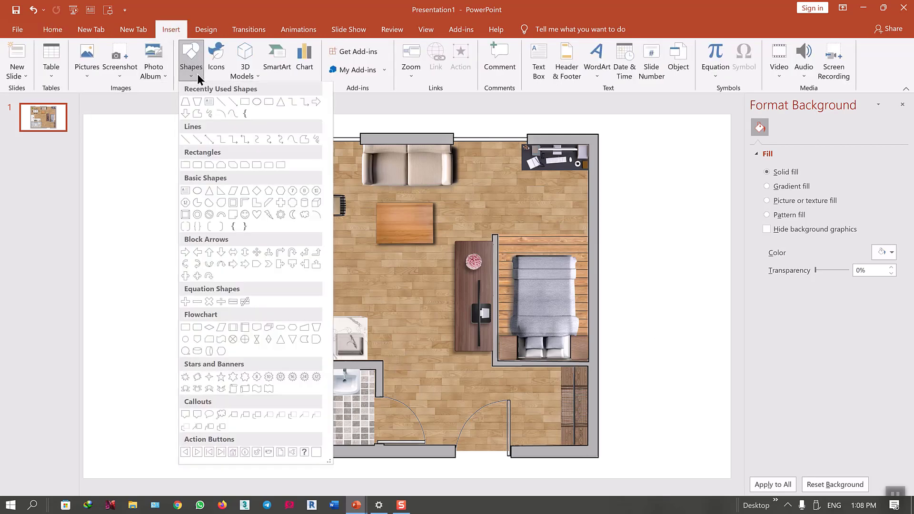
pyautogui.click(194, 98)
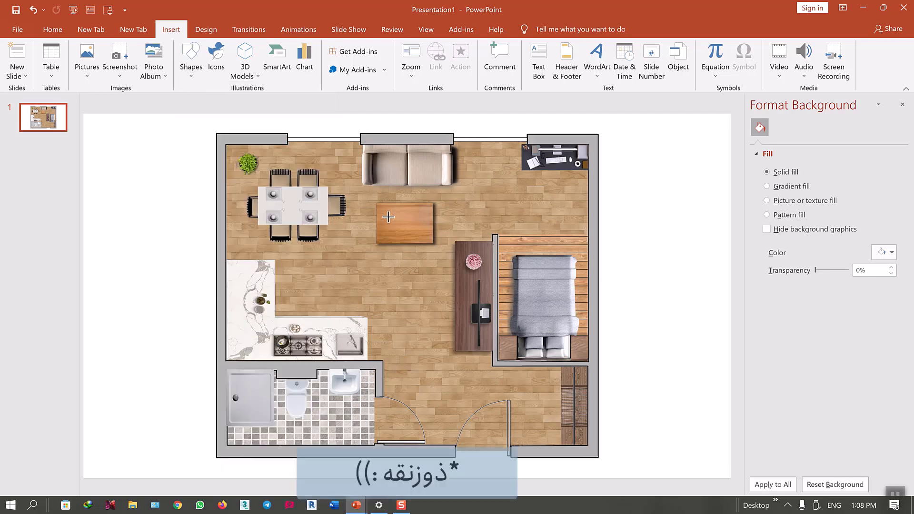
pyautogui.moveTo(292, 140); pyautogui.dragTo(417, 306)
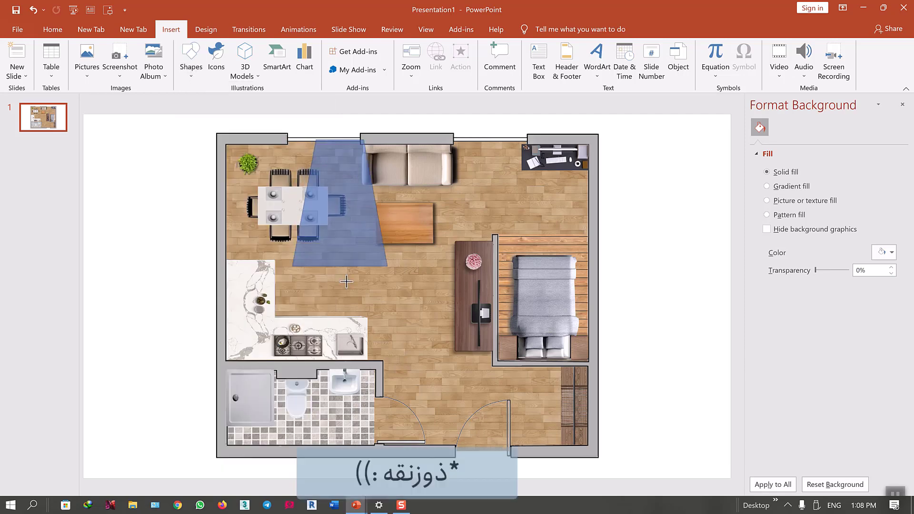
pyautogui.moveTo(357, 245); pyautogui.dragTo(345, 254)
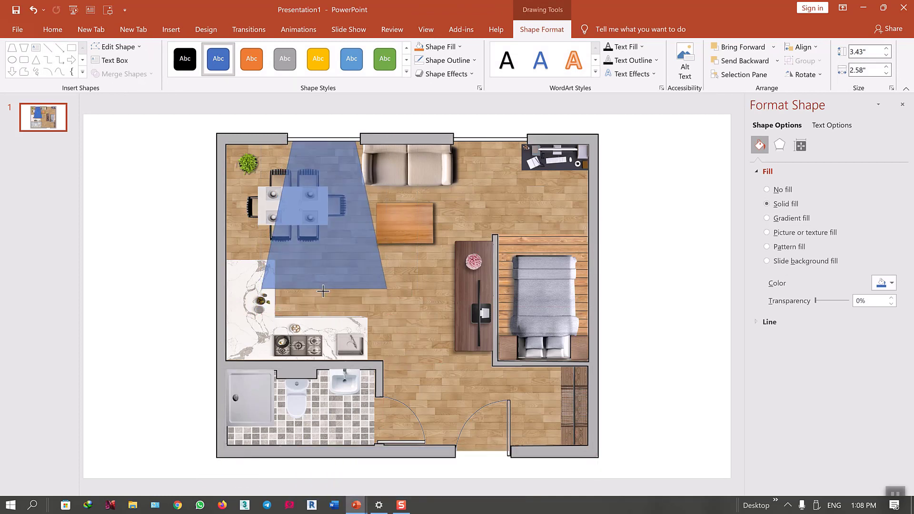
pyautogui.moveTo(322, 291); pyautogui.dragTo(324, 293)
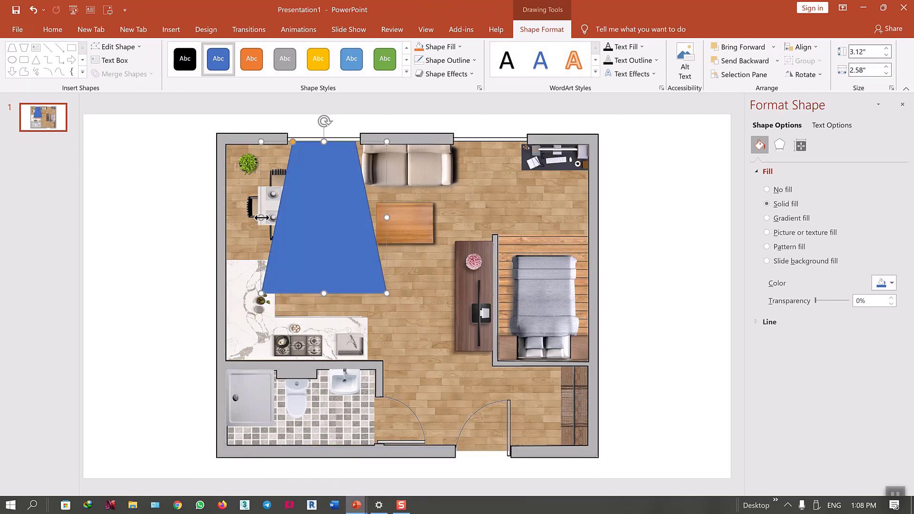
pyautogui.moveTo(261, 218); pyautogui.dragTo(272, 217)
pyautogui.moveTo(388, 219); pyautogui.dragTo(375, 219)
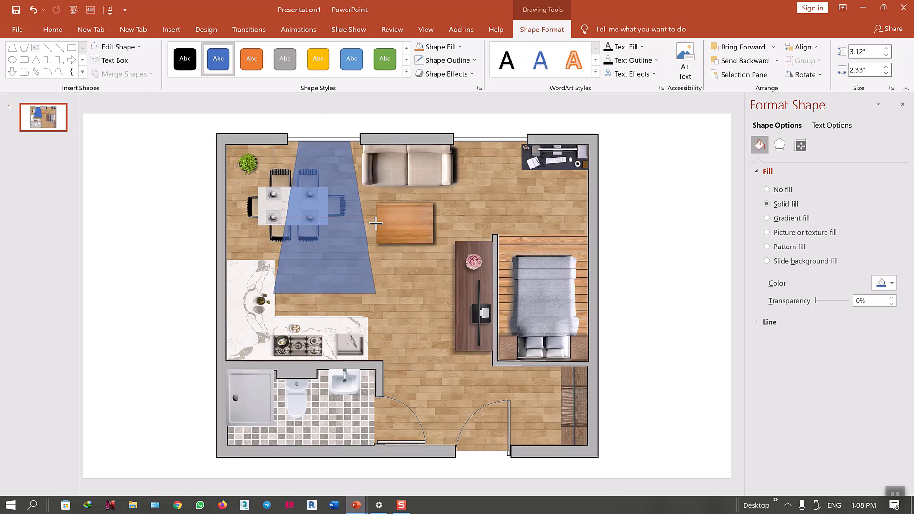
# Remove the trapezoid's outline and give it a two-stop gradient fill, selecting the 30% stop.
pyautogui.click(456, 61)
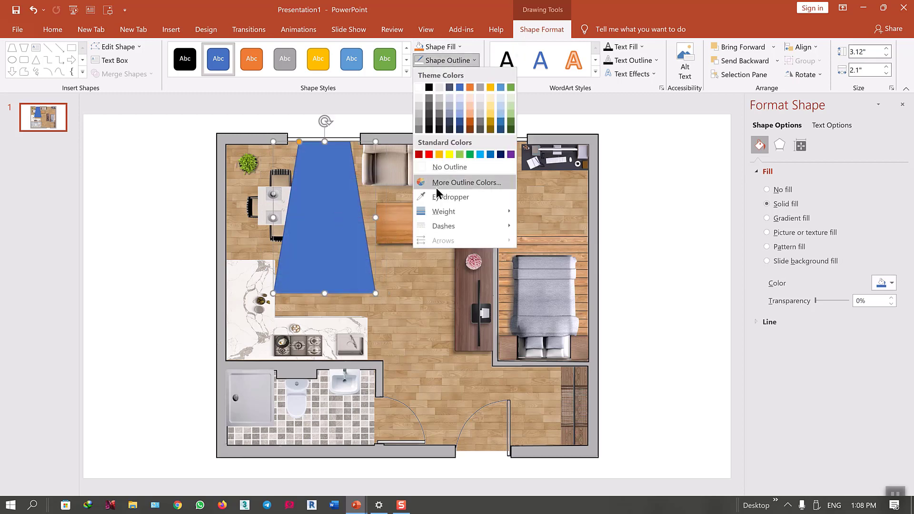
pyautogui.click(424, 165)
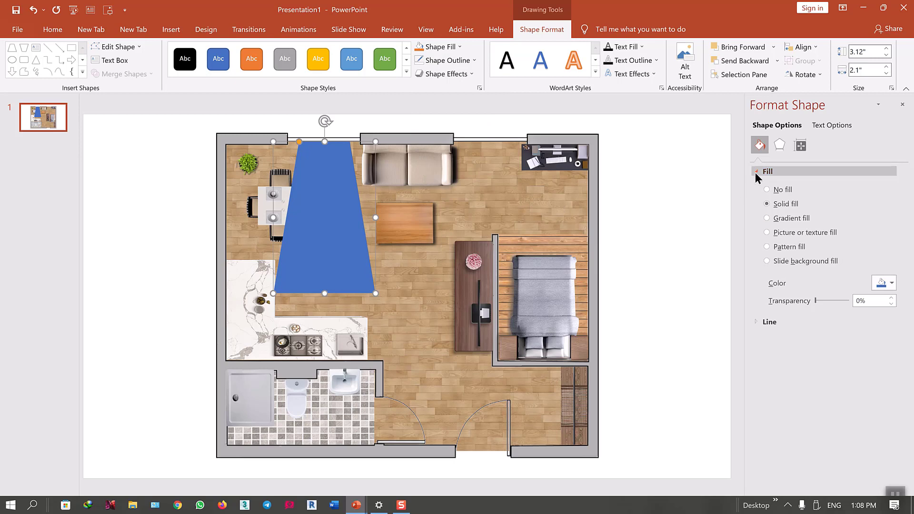
pyautogui.click(768, 217)
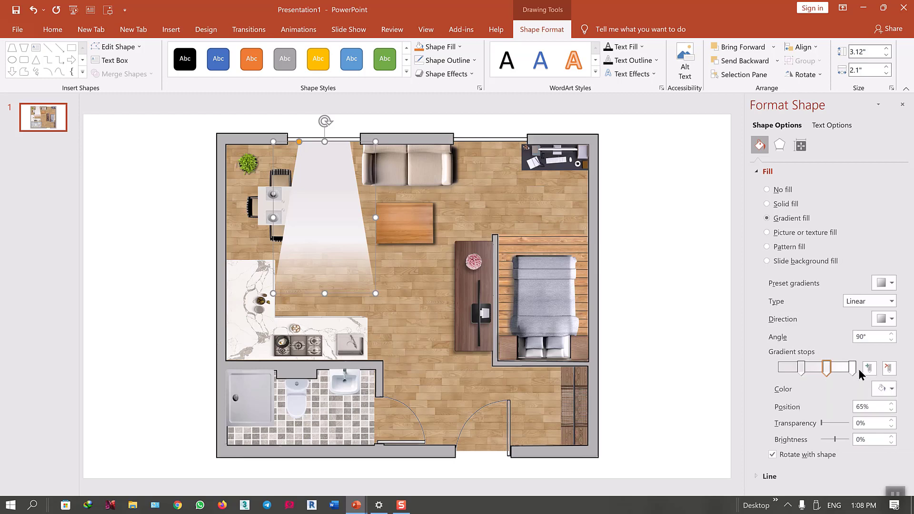
pyautogui.click(889, 367)
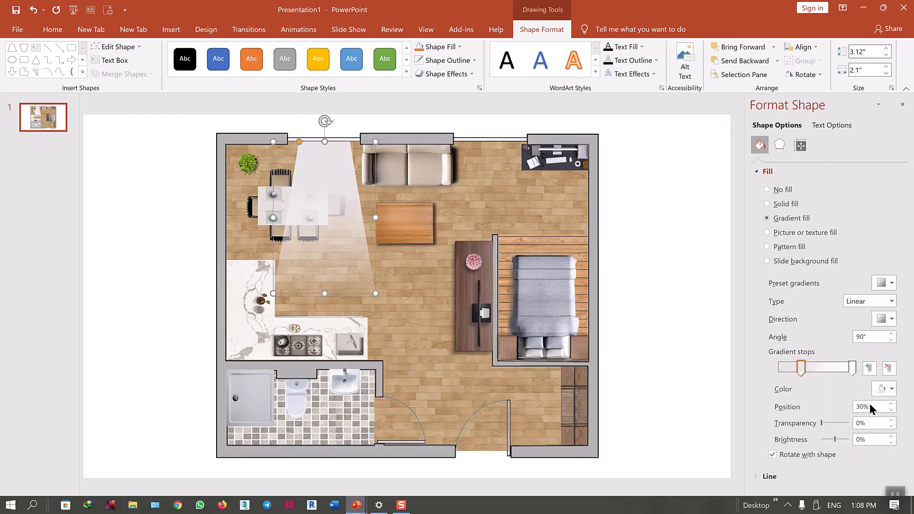
pyautogui.click(801, 365)
# Set the 30% gradient stop to light gold with 60% transparency.
pyautogui.click(891, 389)
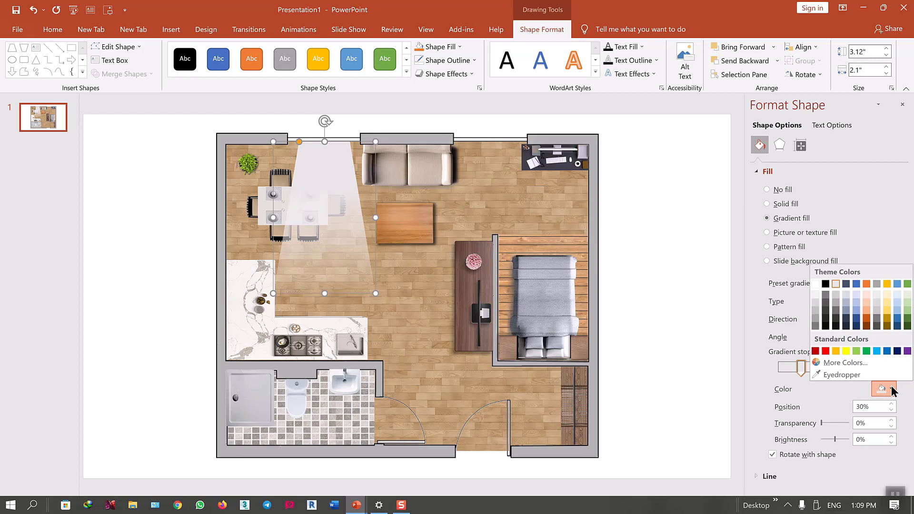
pyautogui.click(885, 302)
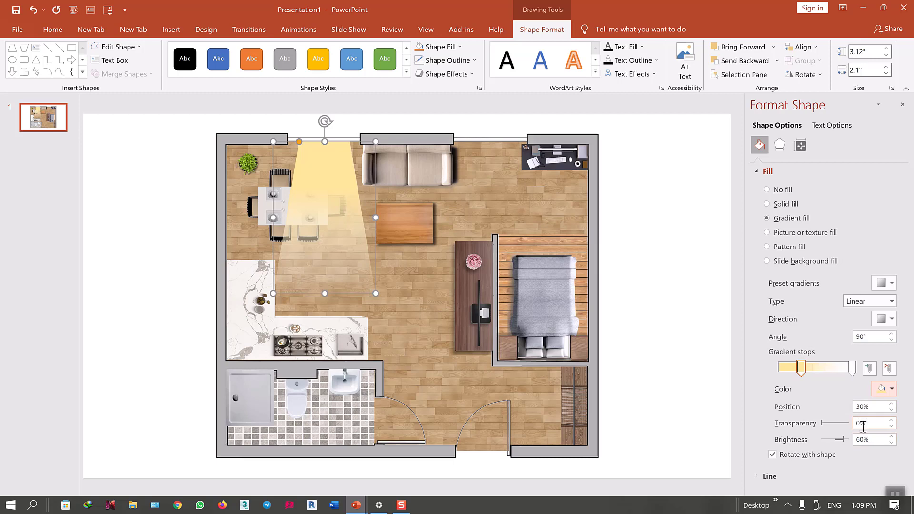
pyautogui.click(861, 423)
pyautogui.press('BackSpace')
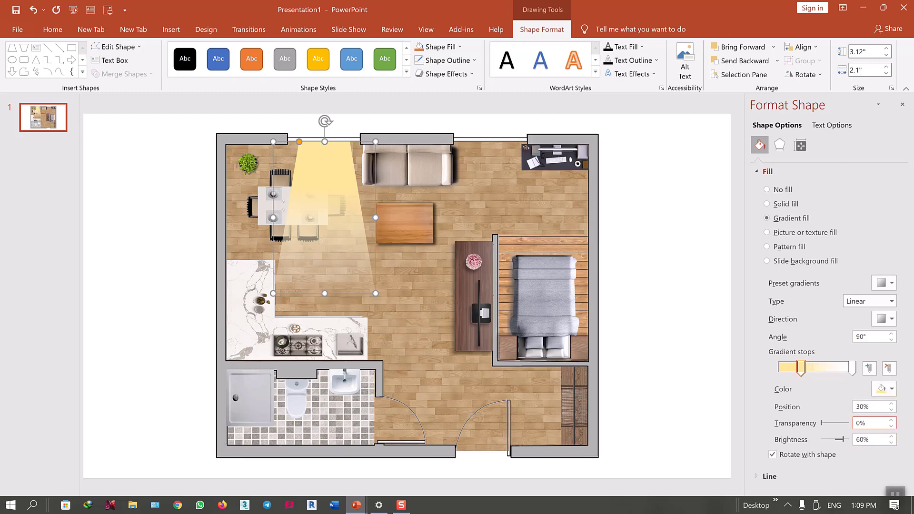
pyautogui.write('60')
pyautogui.press('Return')
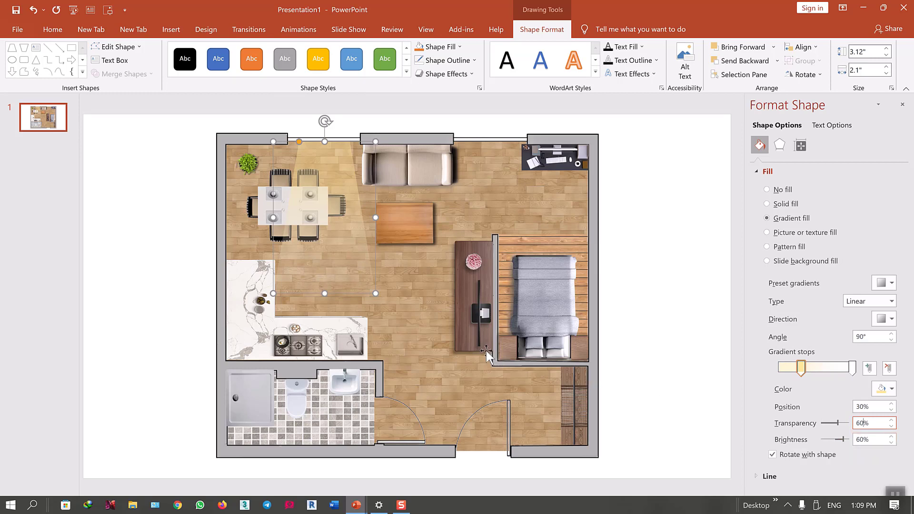
# Set the end gradient stop's transparency to 90%.
pyautogui.click(851, 366)
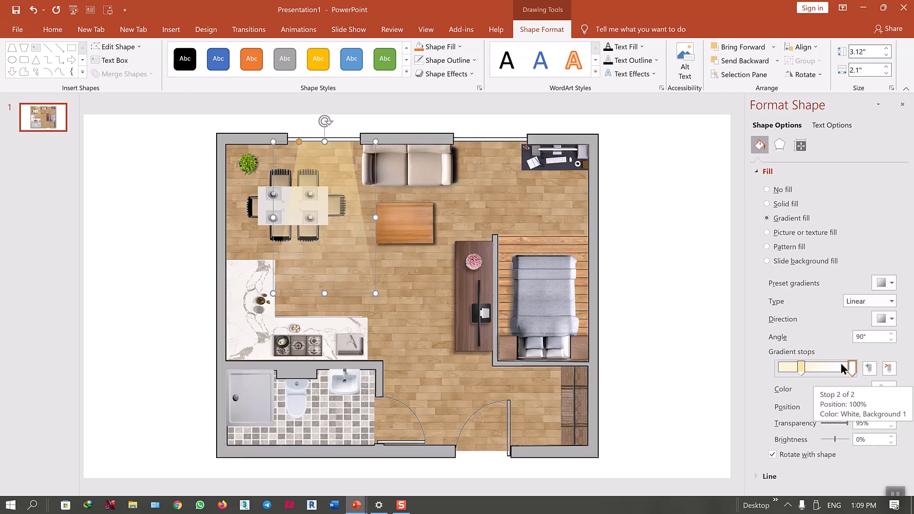
pyautogui.click(863, 423)
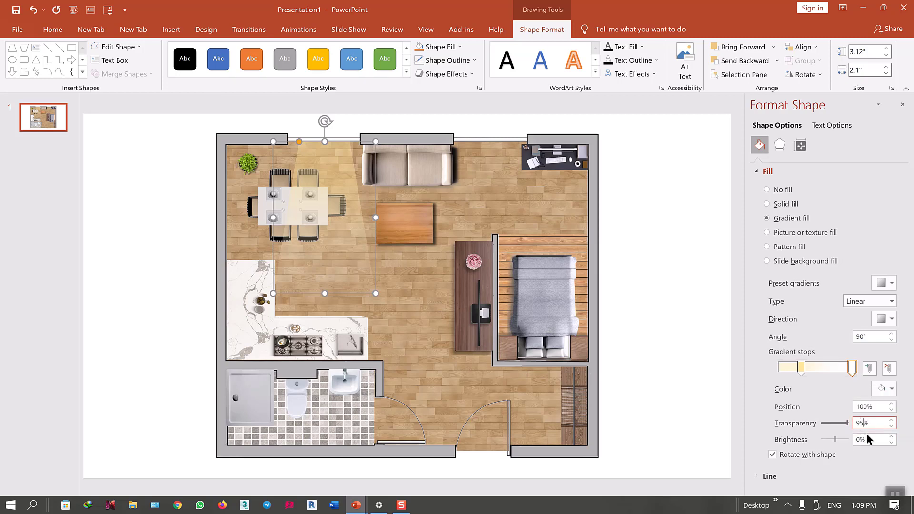
pyautogui.press('BackSpace')
pyautogui.write('0')
pyautogui.click(162, 171)
pyautogui.click(320, 184)
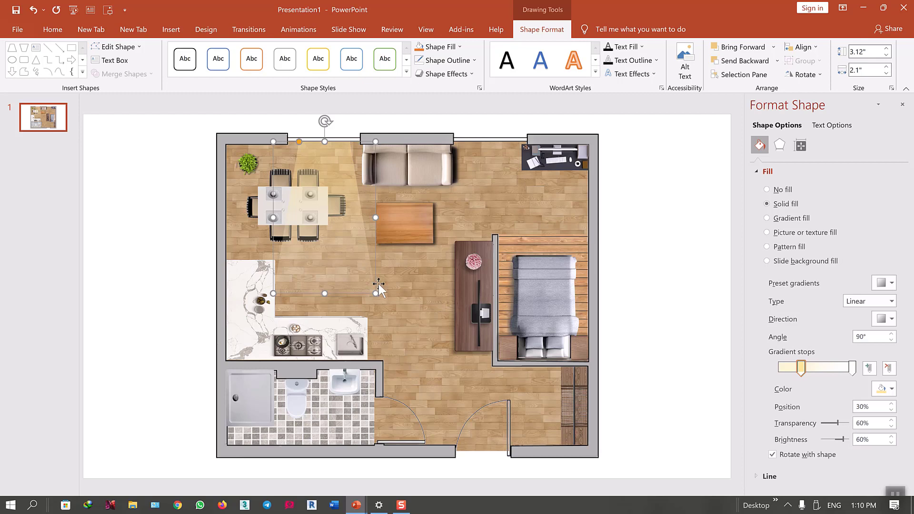
# Apply 14 pt soft edges to the light cone.
pyautogui.click(779, 145)
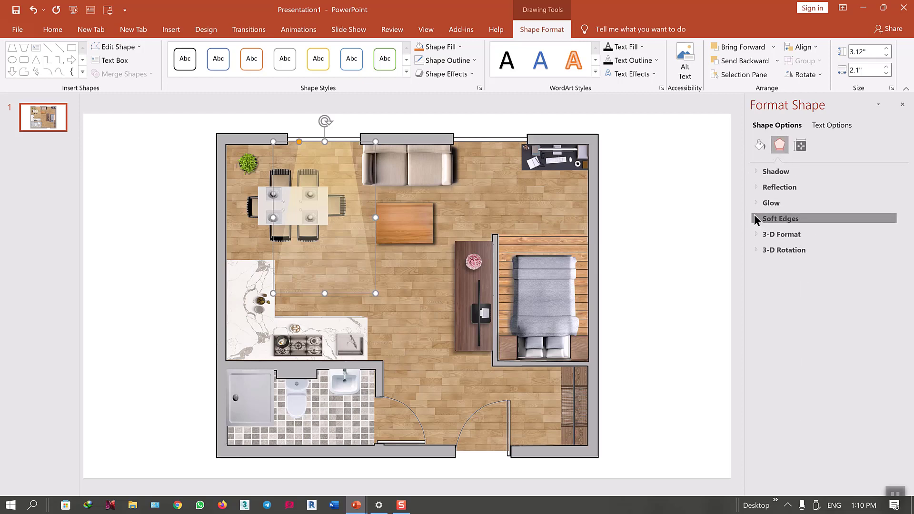
pyautogui.click(755, 217)
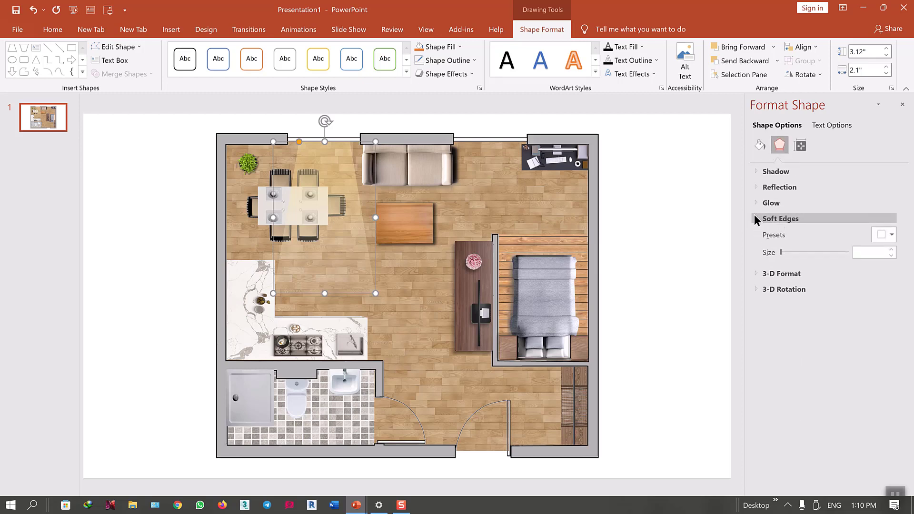
pyautogui.click(890, 250)
pyautogui.write('14')
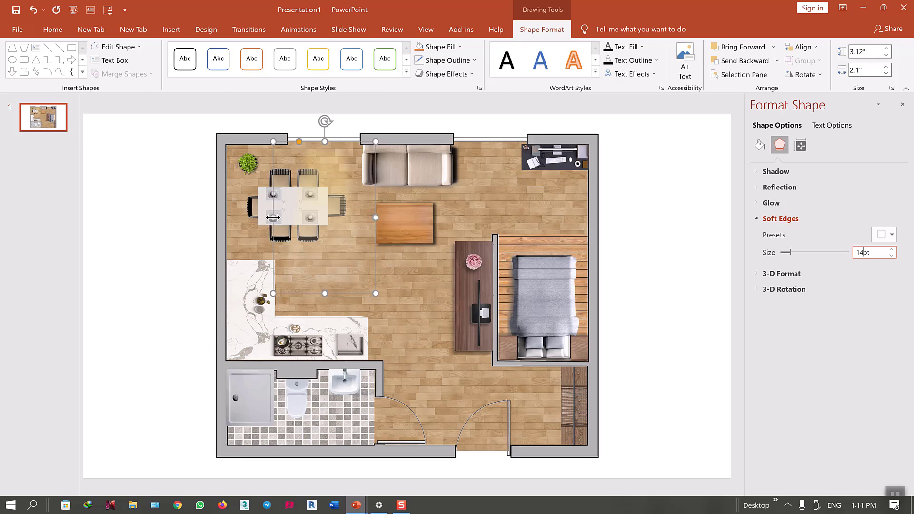
# Stretch the light cone's left and right sides outward to widen it.
pyautogui.moveTo(273, 217); pyautogui.dragTo(261, 217)
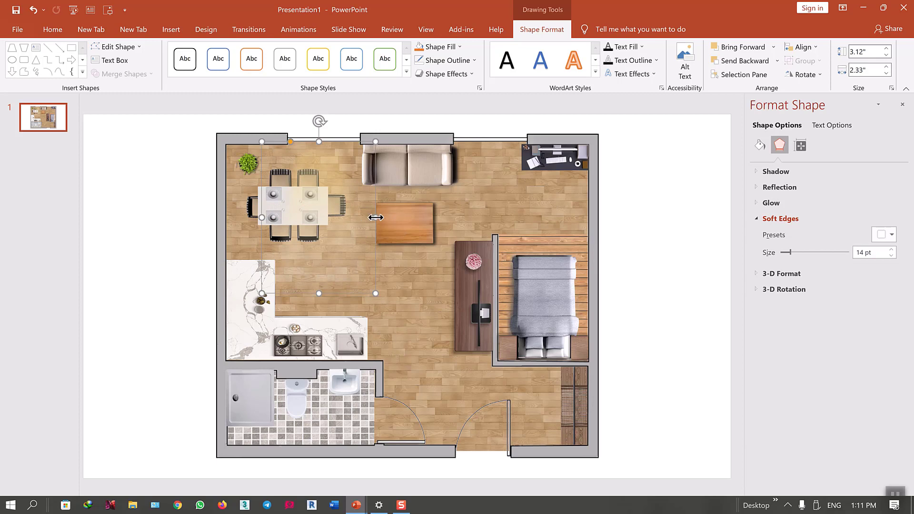
pyautogui.moveTo(376, 218); pyautogui.dragTo(392, 218)
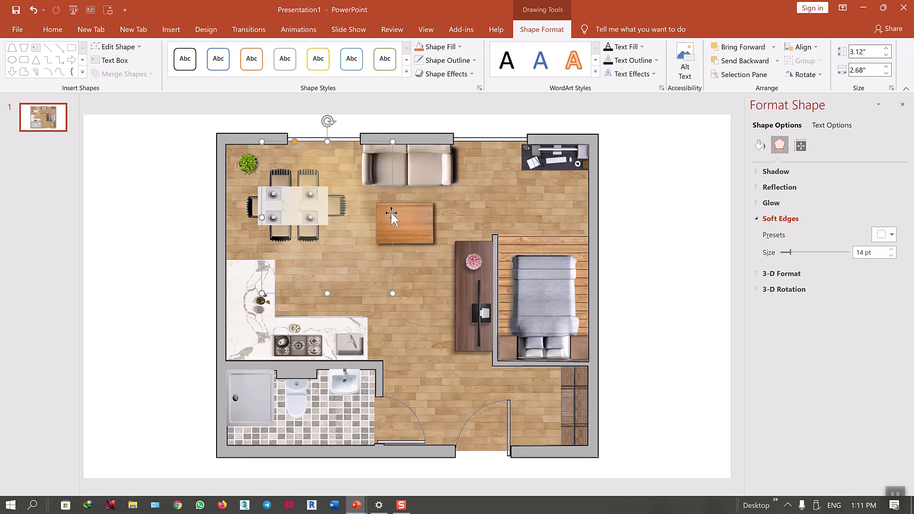
pyautogui.click(254, 218)
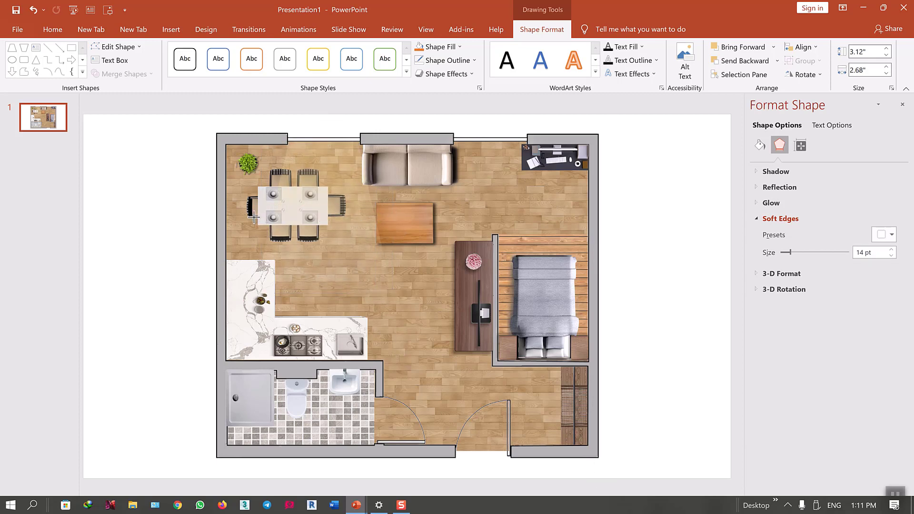
# Move the light cone right over the sofa and coffee table and widen it to 3 inches.
pyautogui.moveTo(253, 218); pyautogui.dragTo(254, 217)
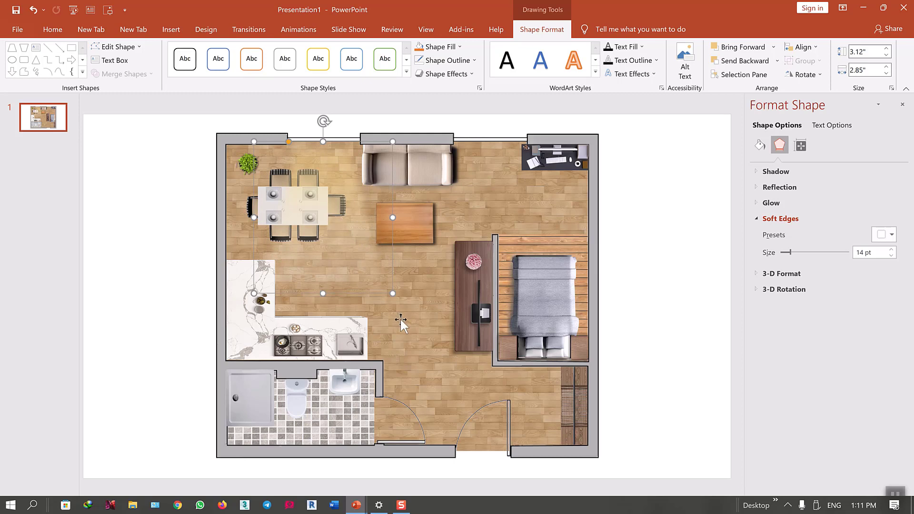
pyautogui.moveTo(338, 198)
pyautogui.mouseDown()
pyautogui.moveTo(480, 183)
pyautogui.moveTo(486, 174)
pyautogui.mouseUp()
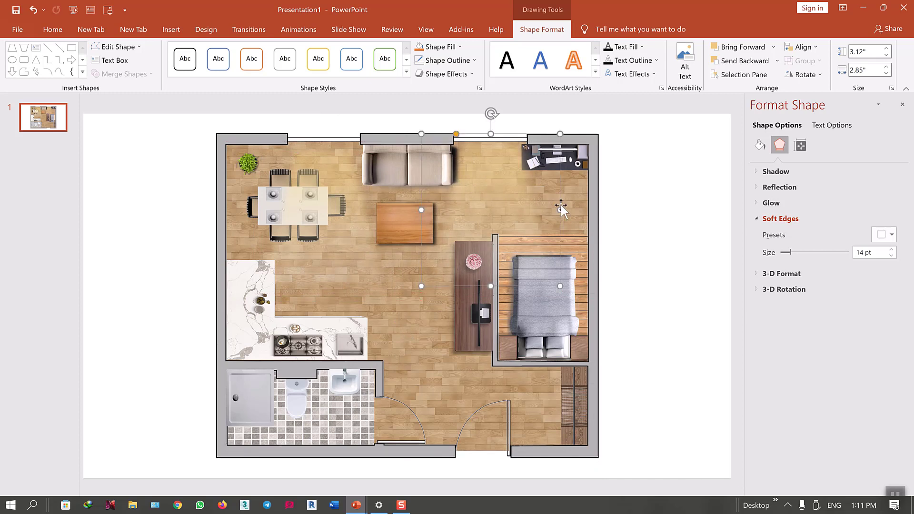
pyautogui.moveTo(561, 210)
pyautogui.mouseDown()
pyautogui.moveTo(486, 210)
pyautogui.moveTo(488, 198)
pyautogui.mouseUp()
pyautogui.click(430, 303)
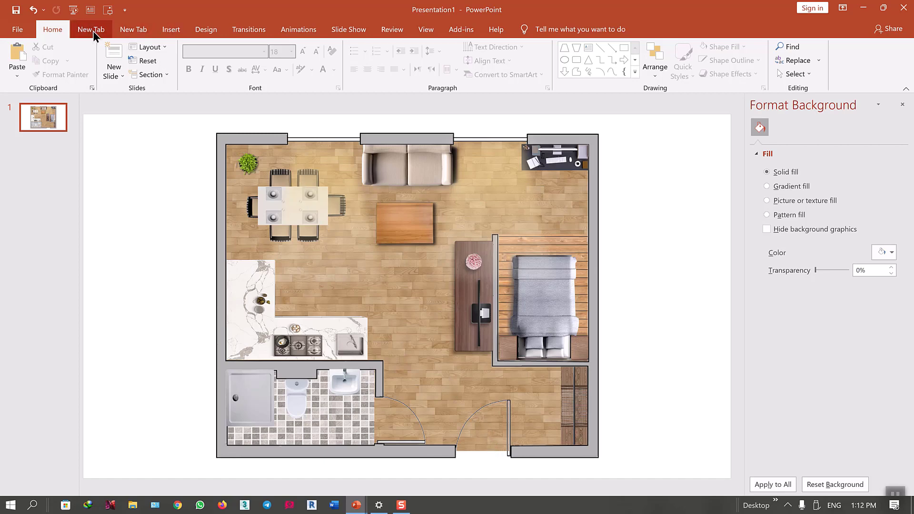
pyautogui.click(166, 31)
# Trace the right outer wall as a solid blue freeform shape.
pyautogui.click(191, 76)
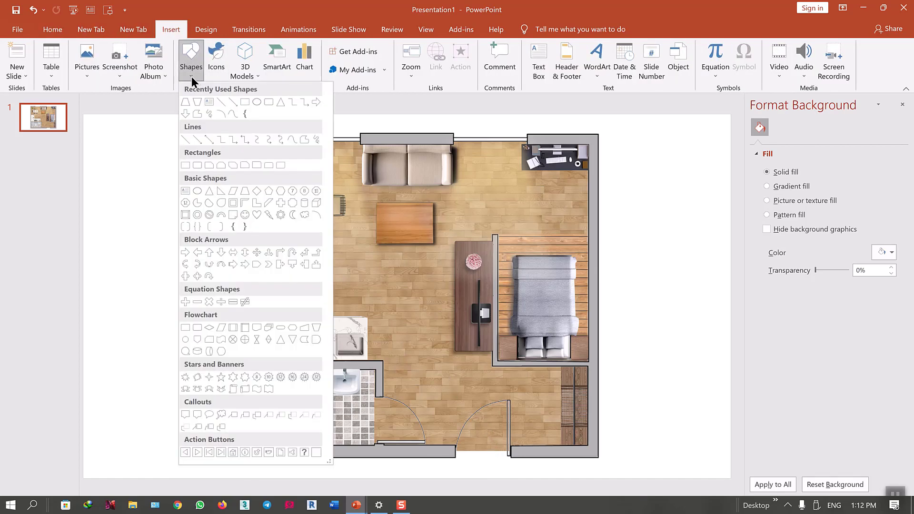
pyautogui.click(307, 138)
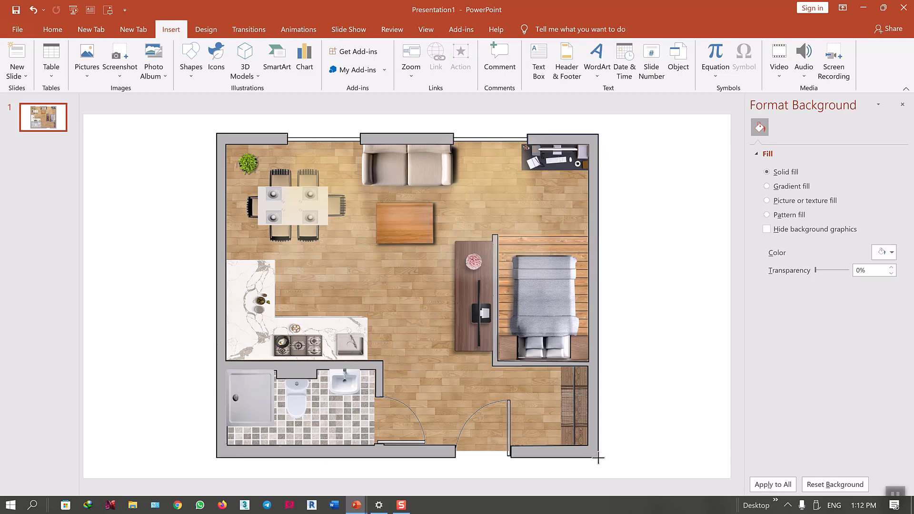
pyautogui.moveTo(487, 458); pyautogui.dragTo(510, 460)
pyautogui.click(589, 143)
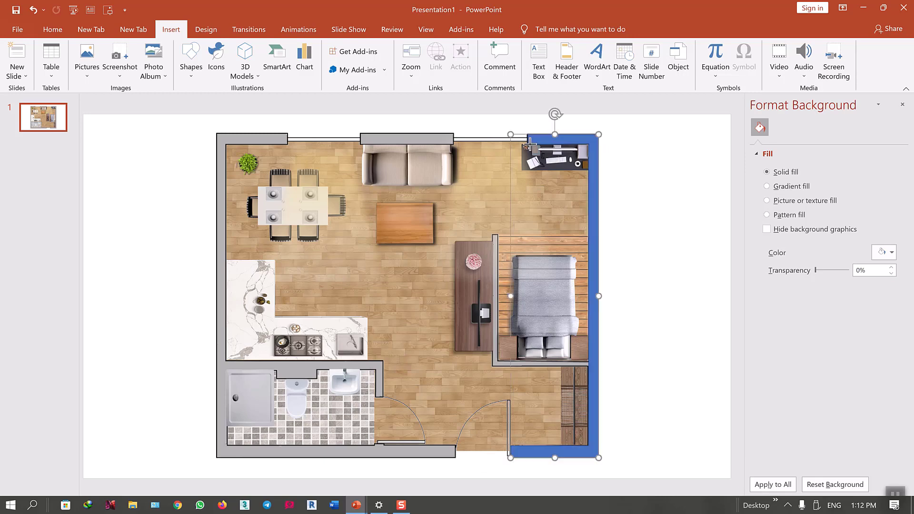
pyautogui.click(216, 134)
# Trace blue freeforms over the left, bottom, top middle and bathroom walls.
pyautogui.click(456, 446)
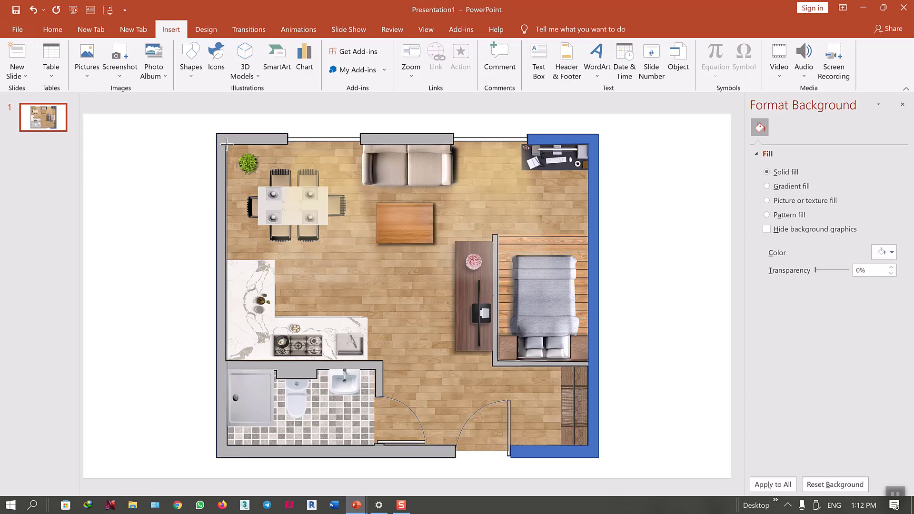
pyautogui.click(227, 144)
pyautogui.click(363, 133)
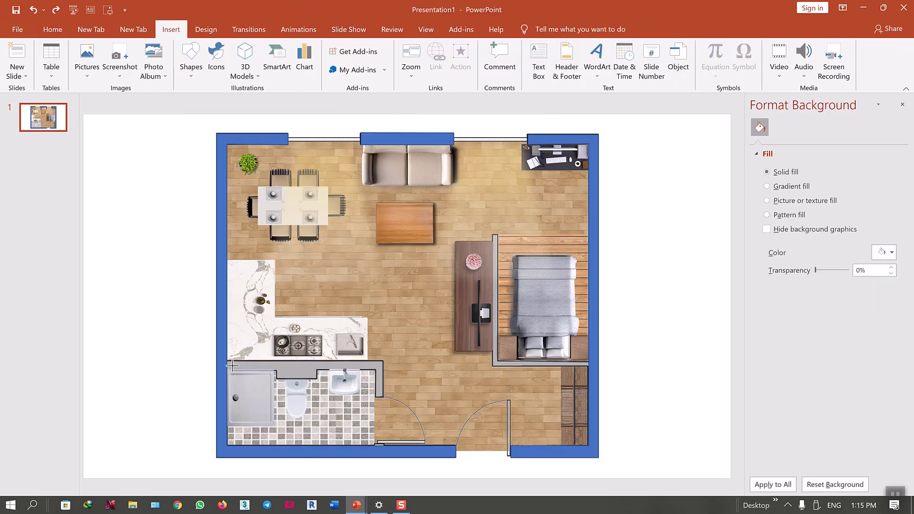
pyautogui.click(226, 361)
pyautogui.press('Escape')
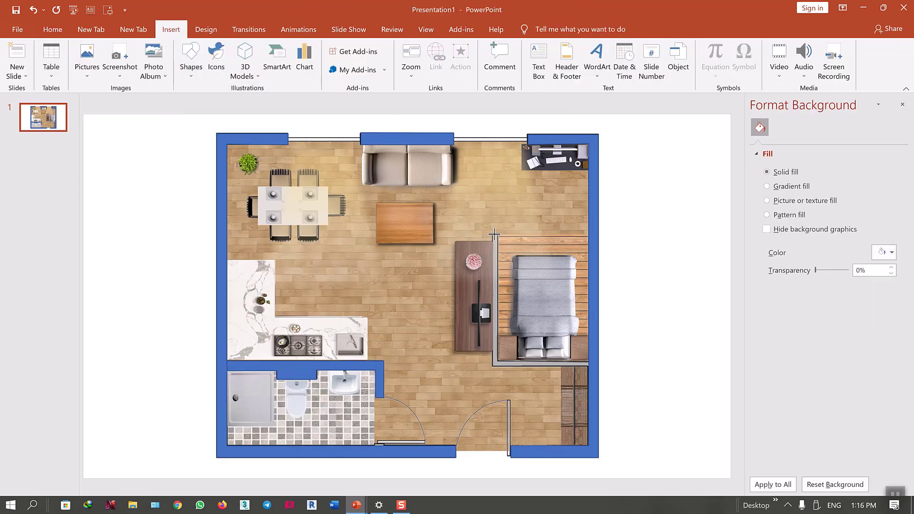
pyautogui.click(495, 362)
pyautogui.keyDown('shift'); pyautogui.click(385, 369); pyautogui.keyUp('shift')
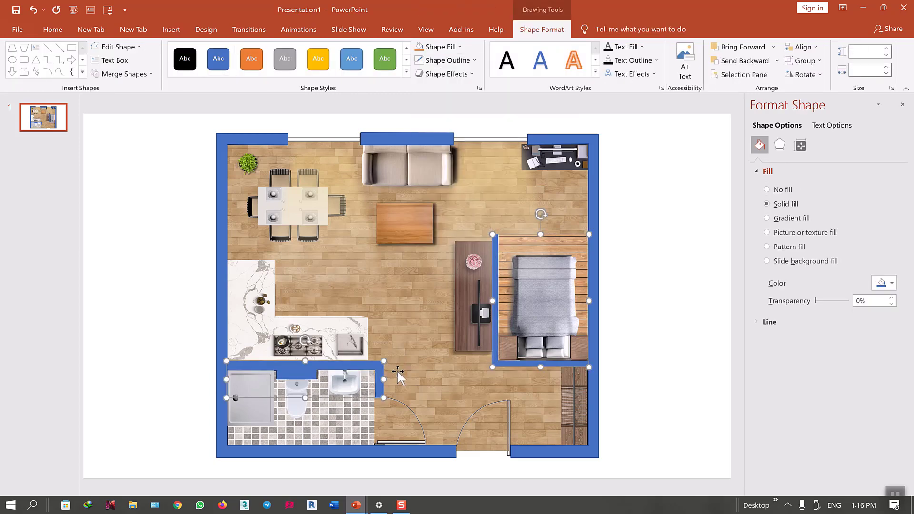
# Select all the blue wall shapes and remove their outlines.
pyautogui.hotkey('ctrl', 'z')
pyautogui.keyDown('shift'); pyautogui.click(343, 363); pyautogui.keyUp('shift')
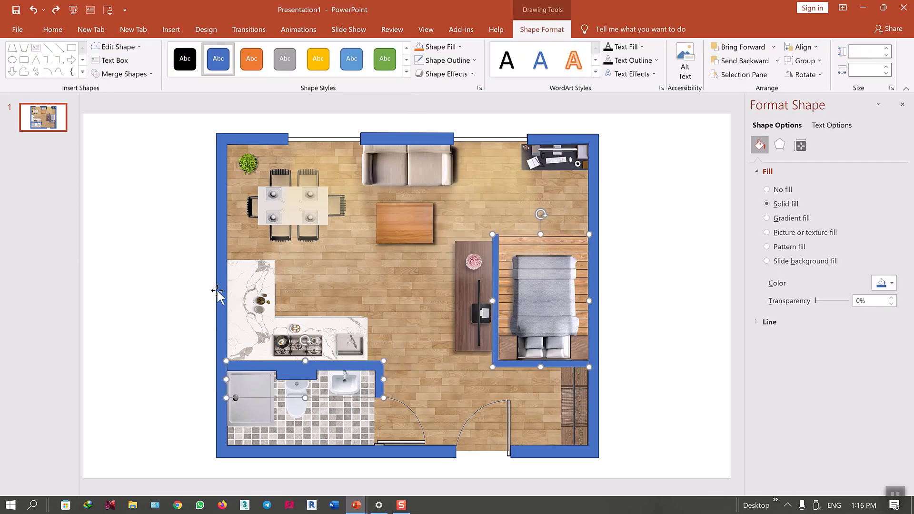
pyautogui.keyDown('shift'); pyautogui.click(218, 292); pyautogui.keyUp('shift')
pyautogui.keyDown('shift'); pyautogui.click(425, 137); pyautogui.keyUp('shift')
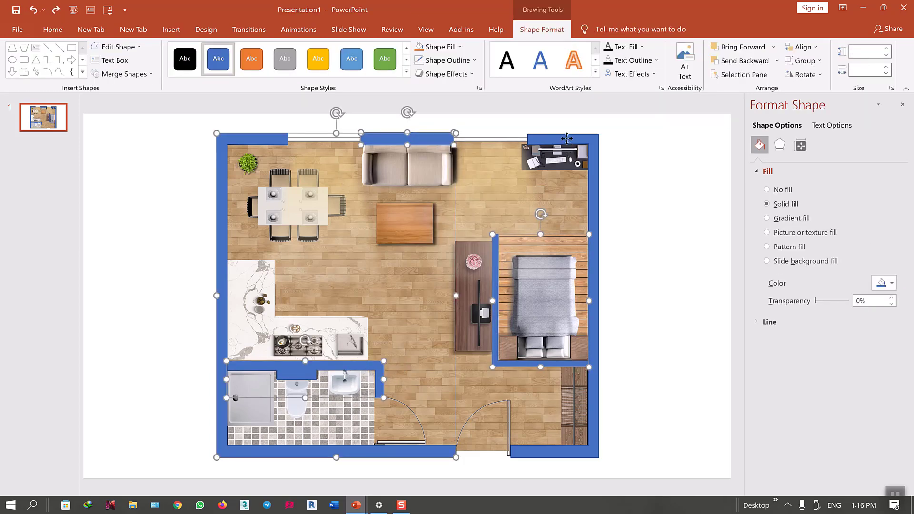
pyautogui.keyDown('shift'); pyautogui.click(567, 137); pyautogui.keyUp('shift')
pyautogui.click(476, 60)
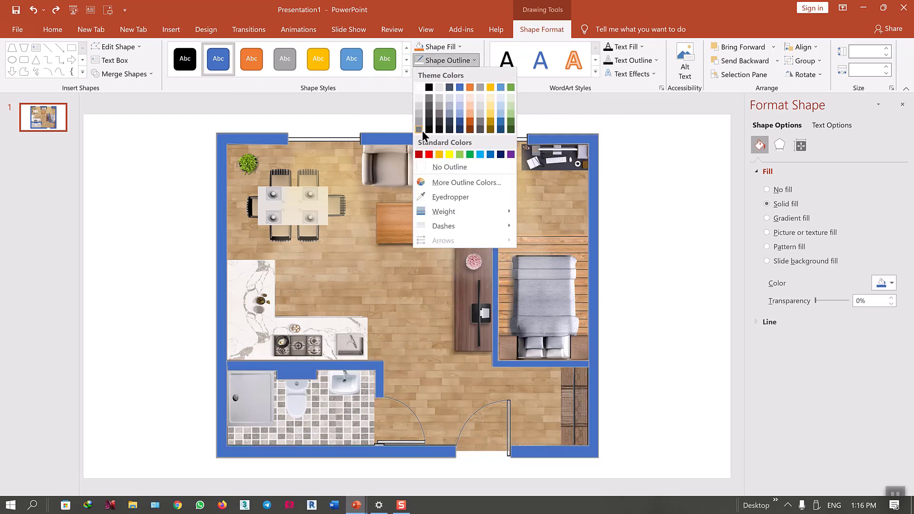
pyautogui.click(422, 170)
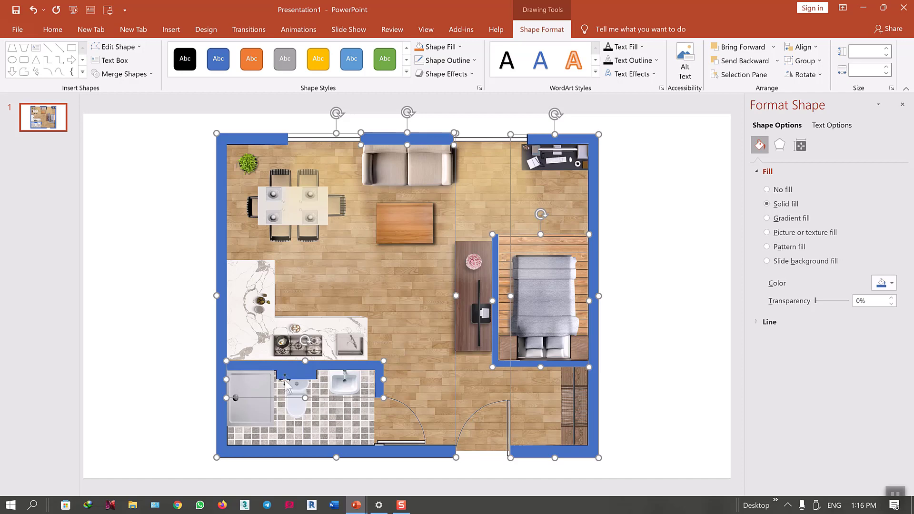
pyautogui.click(179, 336)
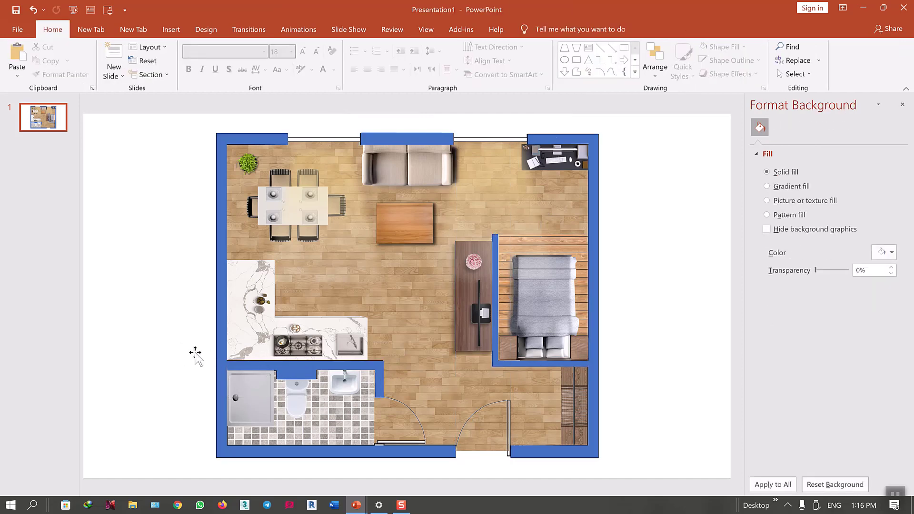
# Union the bathroom wall with the outer left wall.
pyautogui.click(284, 380)
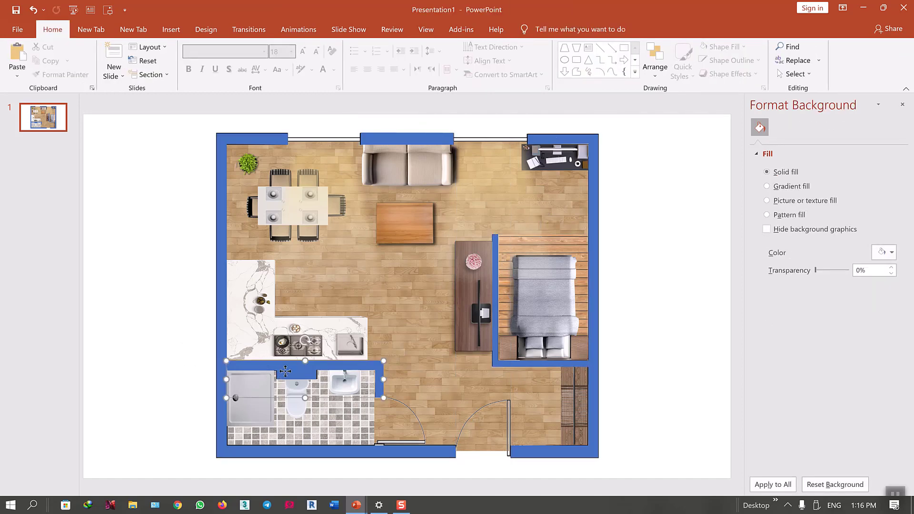
pyautogui.keyDown('shift'); pyautogui.click(221, 318); pyautogui.keyUp('shift')
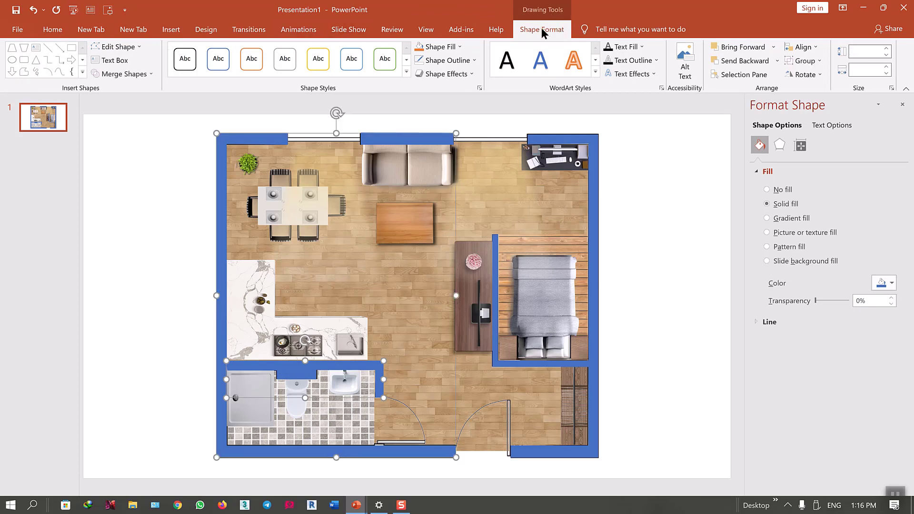
pyautogui.click(126, 73)
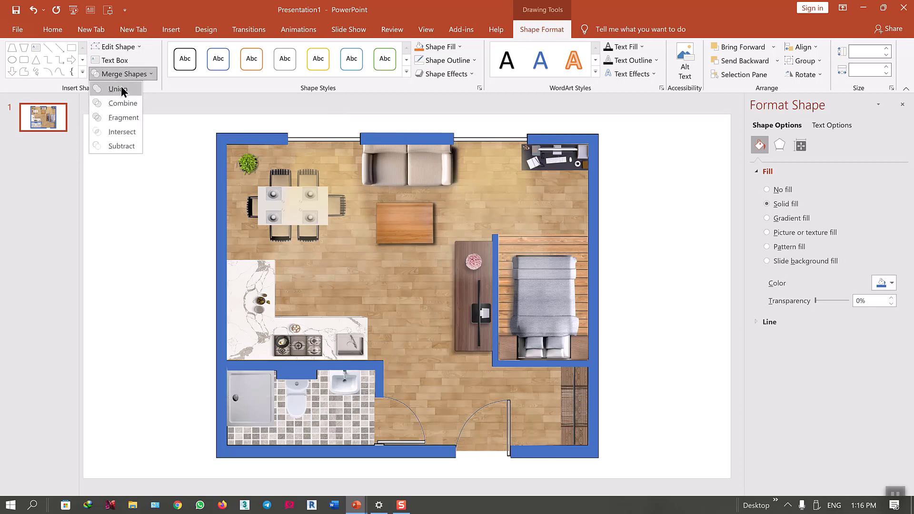
pyautogui.click(121, 89)
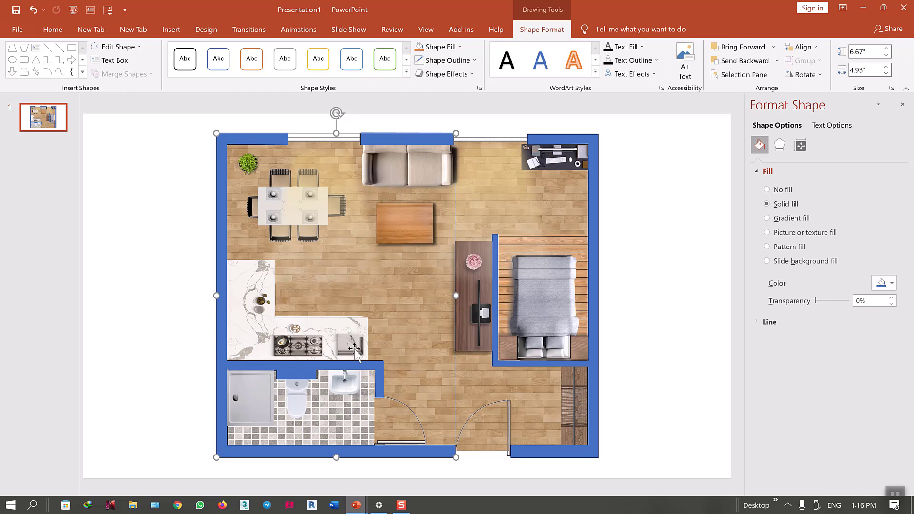
# Union the bedroom wall with the outer right wall.
pyautogui.click(495, 361)
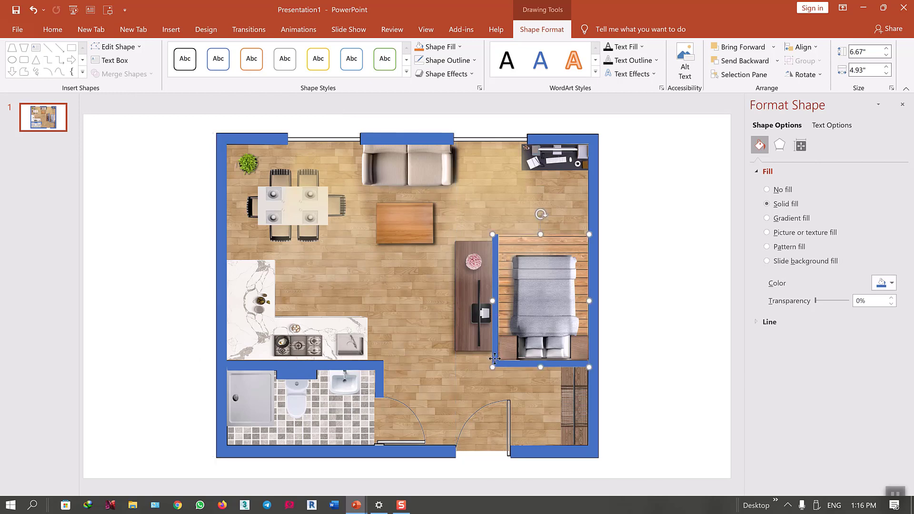
pyautogui.keyDown('shift'); pyautogui.click(593, 328); pyautogui.keyUp('shift')
pyautogui.click(129, 76)
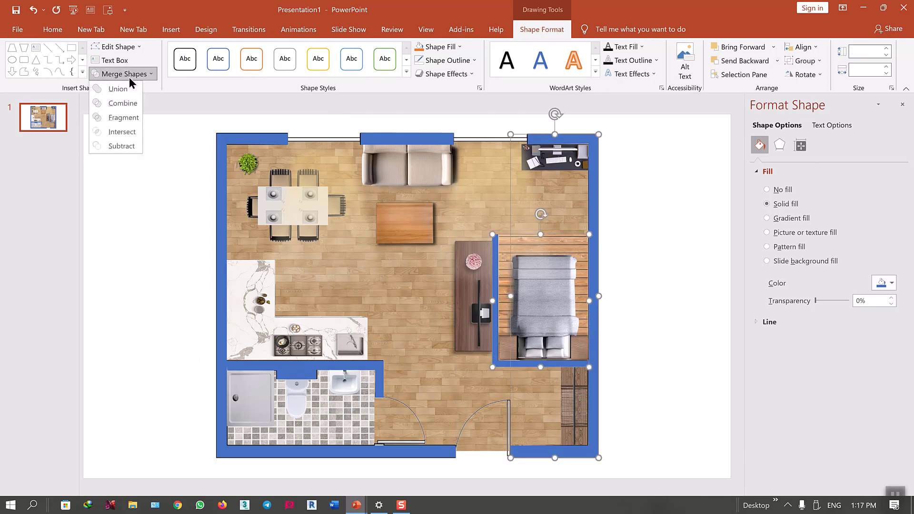
pyautogui.click(119, 87)
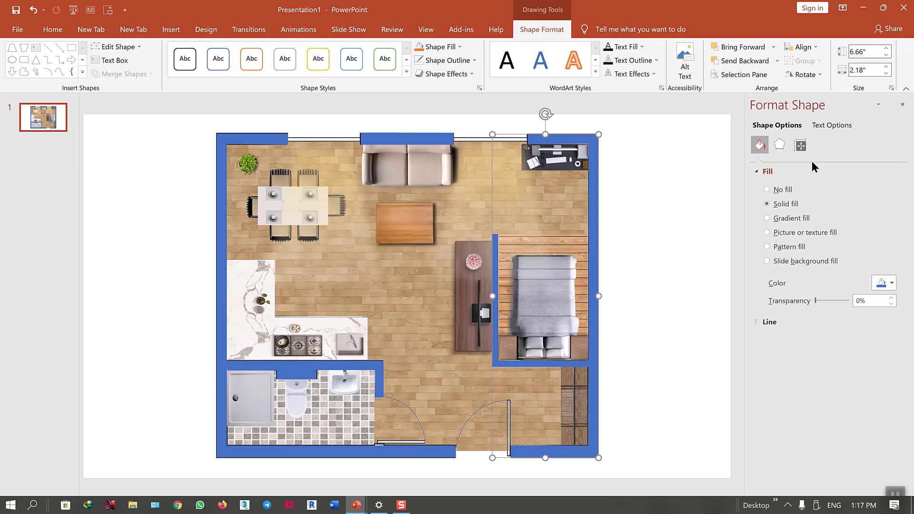
# Give the merged right wall a pattern fill, trying orange horizontal stripes on light green.
pyautogui.click(767, 247)
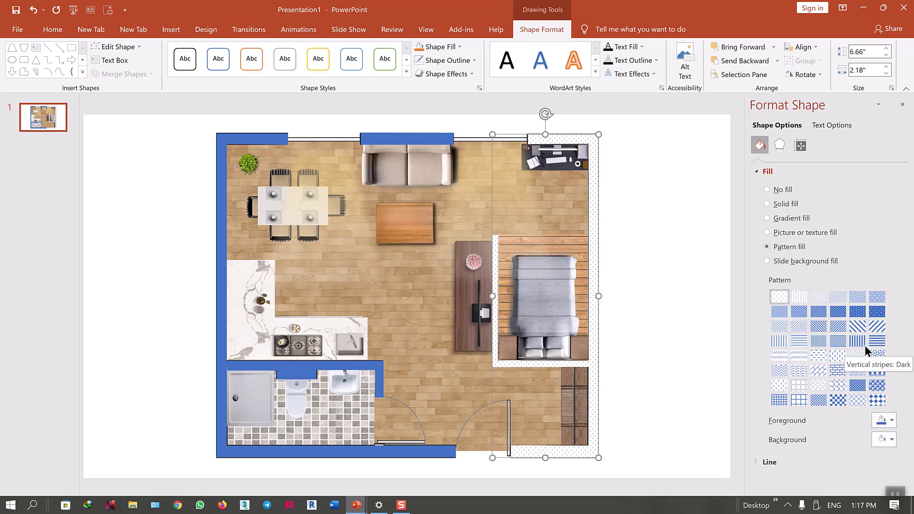
pyautogui.click(802, 339)
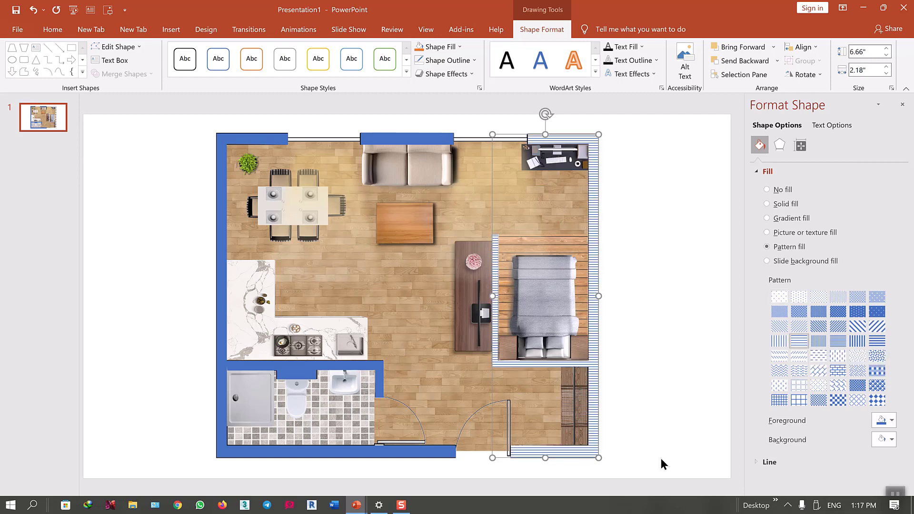
pyautogui.click(892, 419)
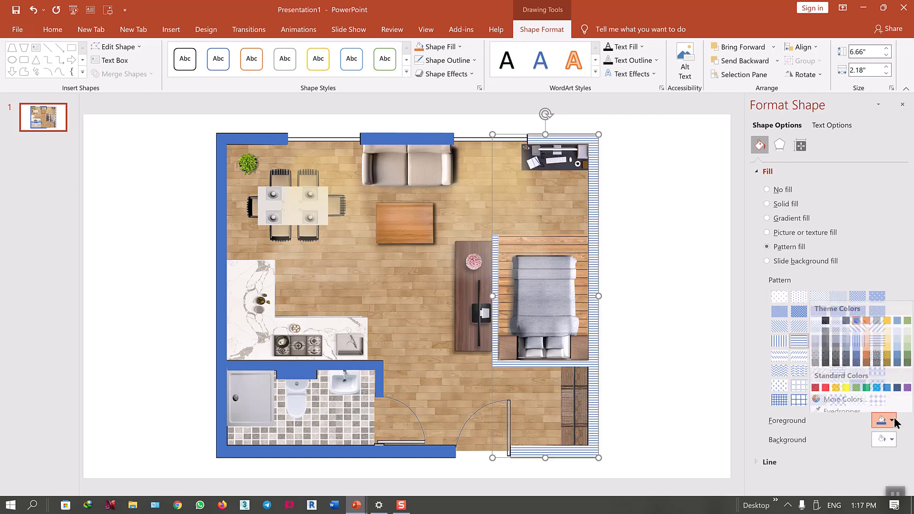
pyautogui.click(867, 351)
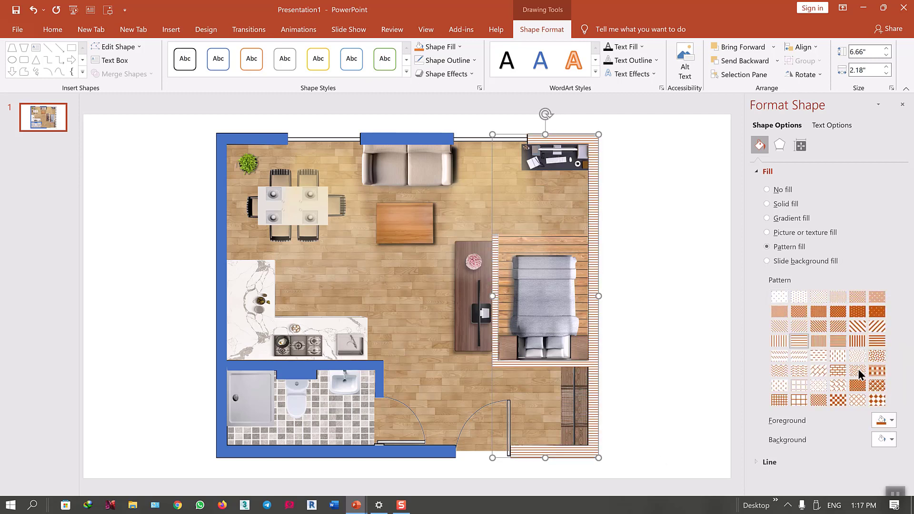
pyautogui.click(892, 440)
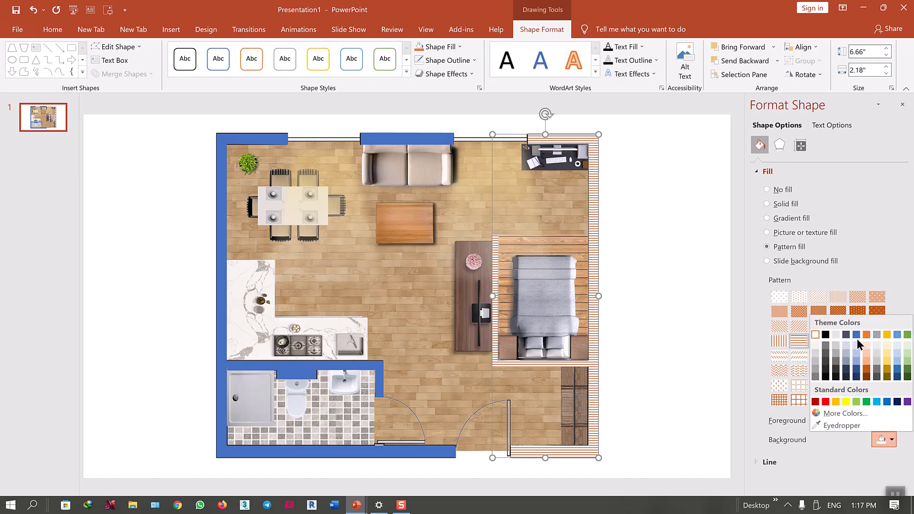
pyautogui.click(856, 401)
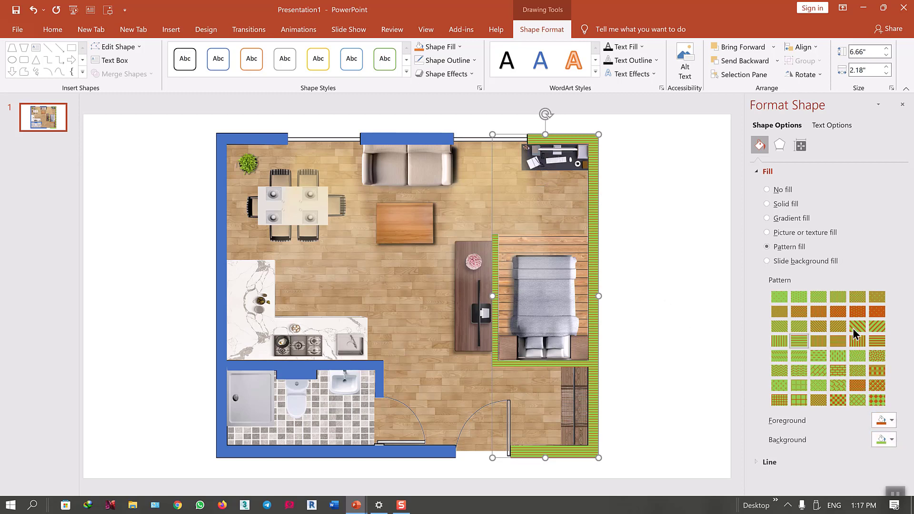
# Switch the wall pattern to black diagonal stripes on a white background.
pyautogui.click(875, 326)
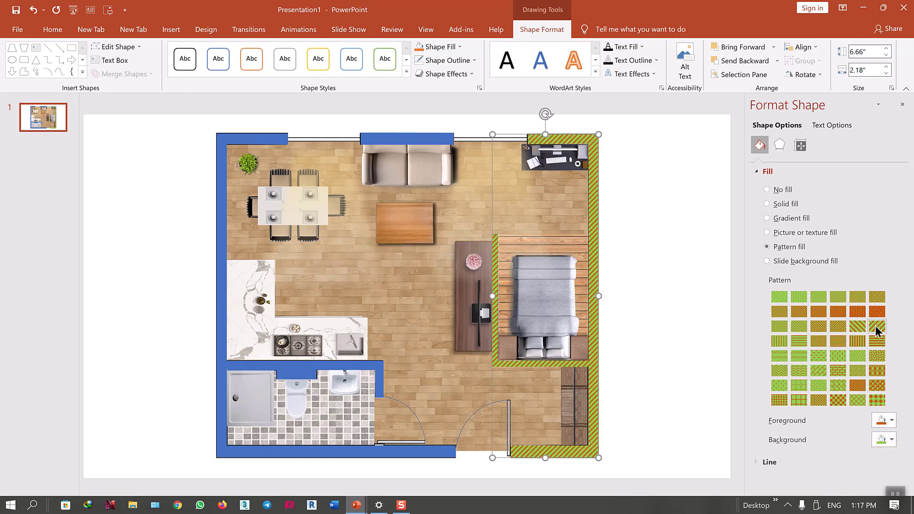
pyautogui.click(891, 420)
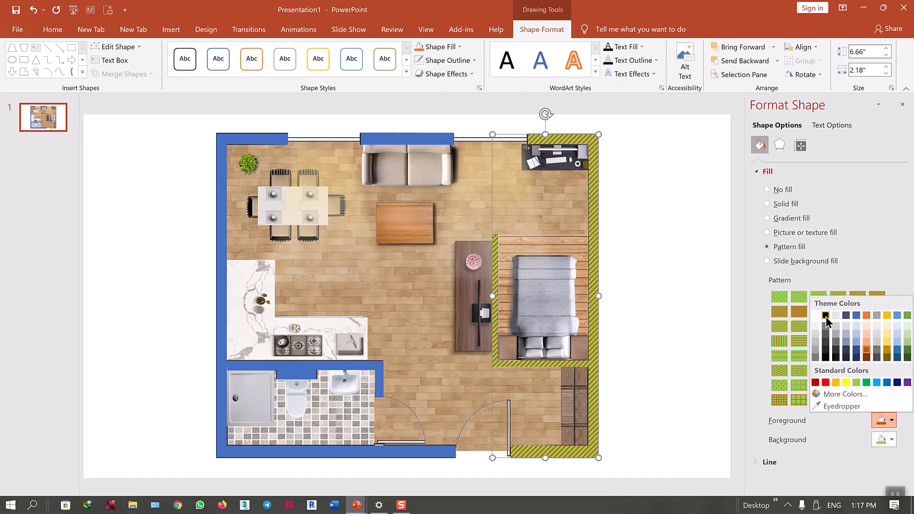
pyautogui.click(826, 315)
pyautogui.click(891, 440)
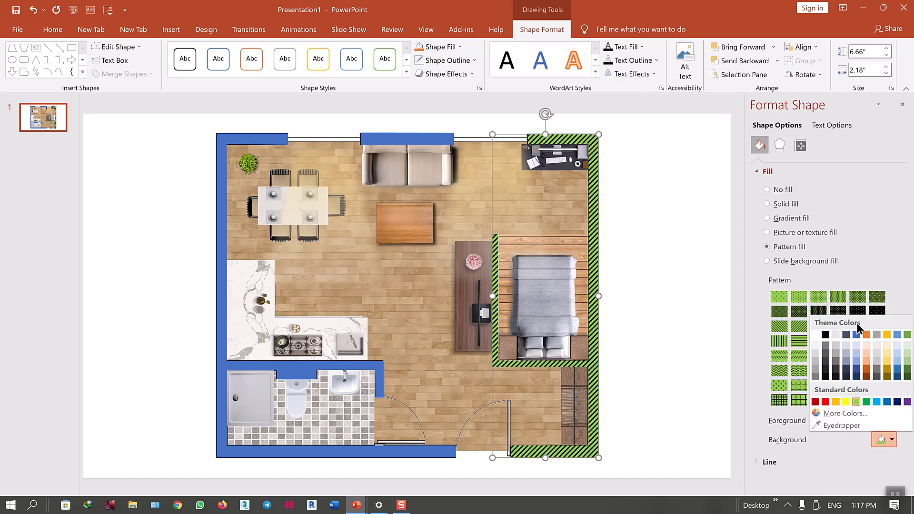
pyautogui.click(817, 334)
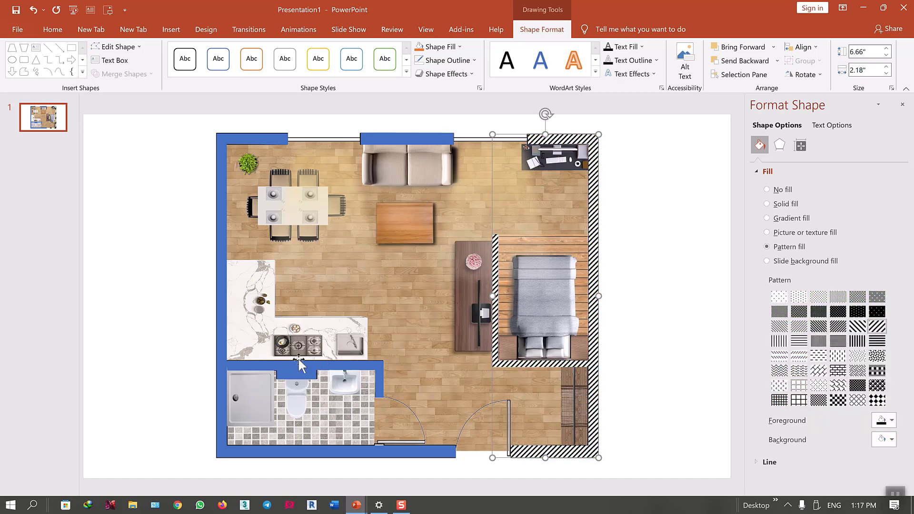
pyautogui.click(341, 372)
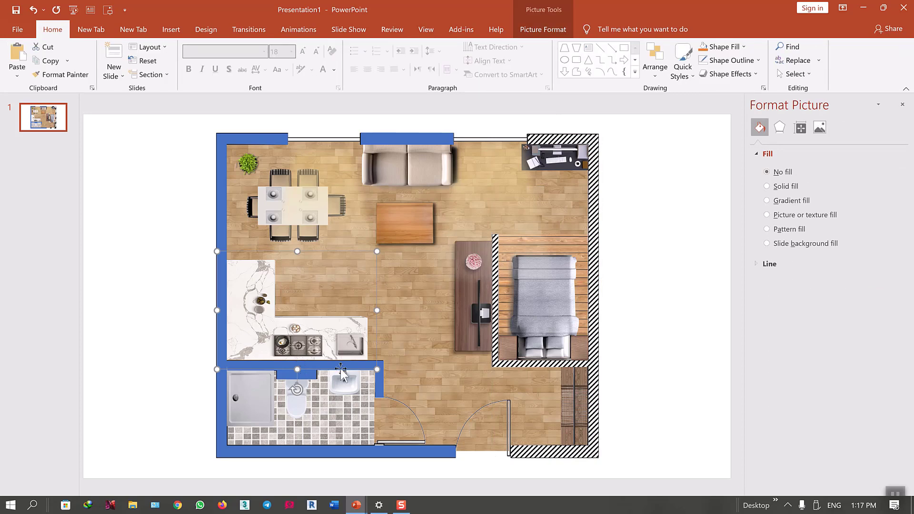
# Hatch the left, bathroom and top blue walls with black wide upward diagonal stripes.
pyautogui.keyDown('shift'); pyautogui.click(422, 141); pyautogui.keyUp('shift')
pyautogui.click(189, 238)
pyautogui.click(222, 265)
pyautogui.keyDown('shift'); pyautogui.click(408, 140); pyautogui.keyUp('shift')
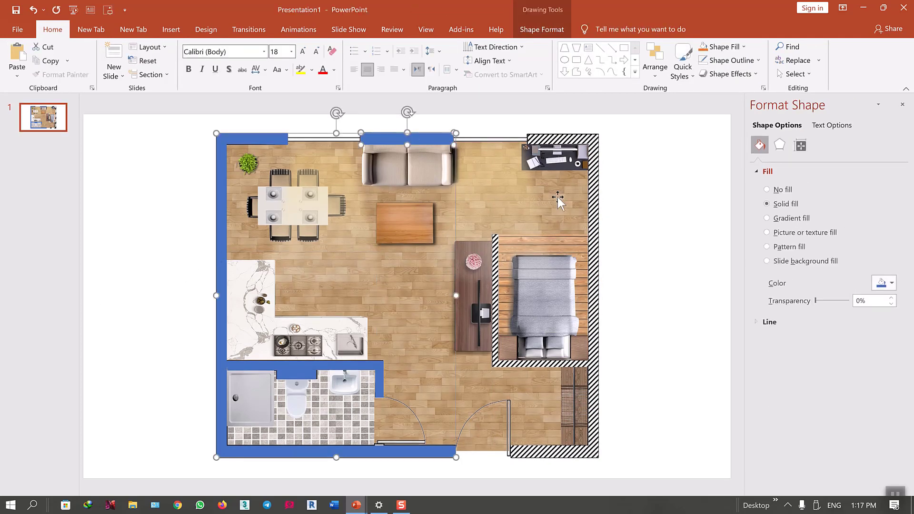
pyautogui.click(766, 247)
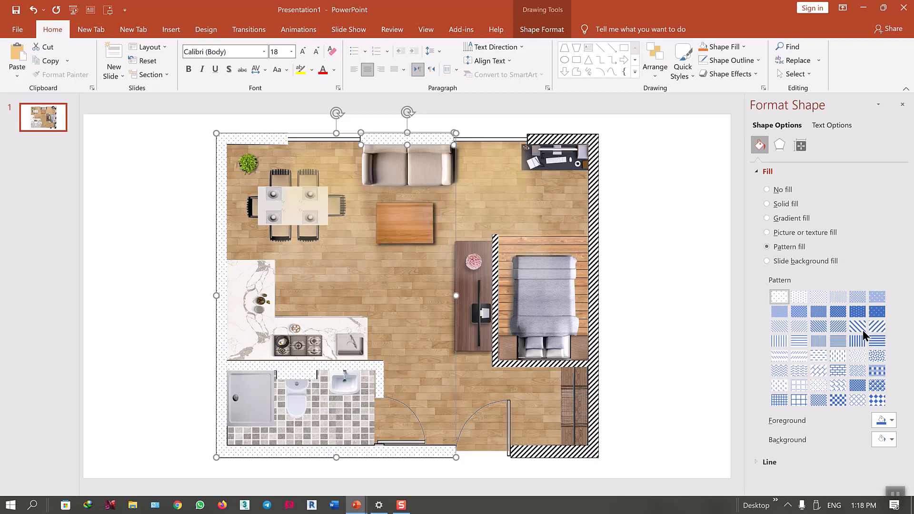
pyautogui.click(877, 326)
pyautogui.click(890, 421)
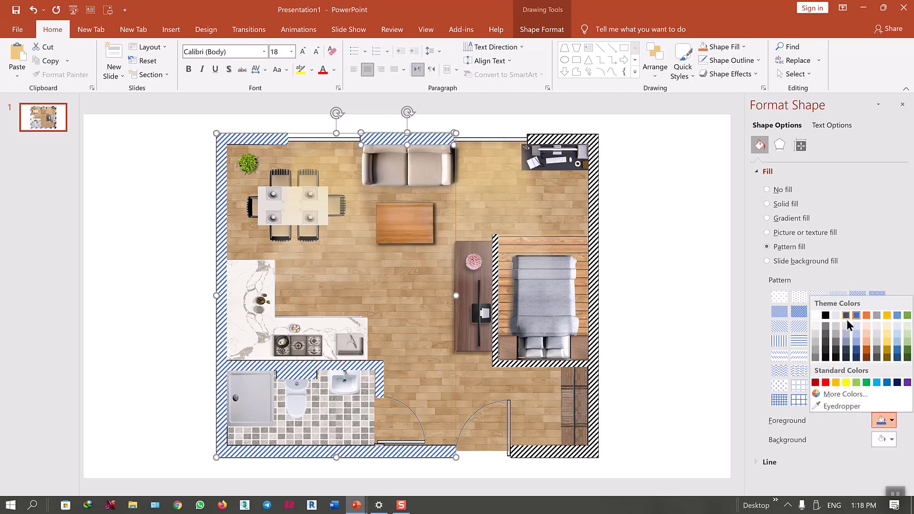
pyautogui.click(830, 318)
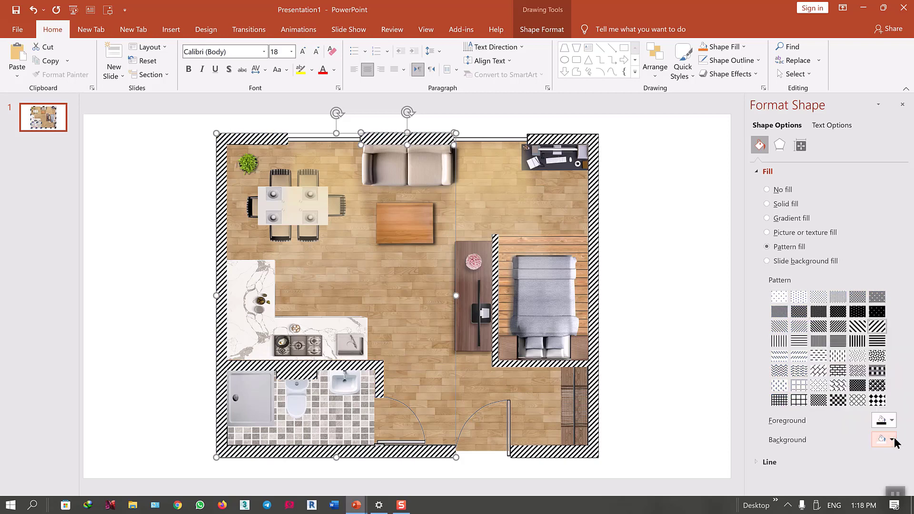
pyautogui.click(665, 330)
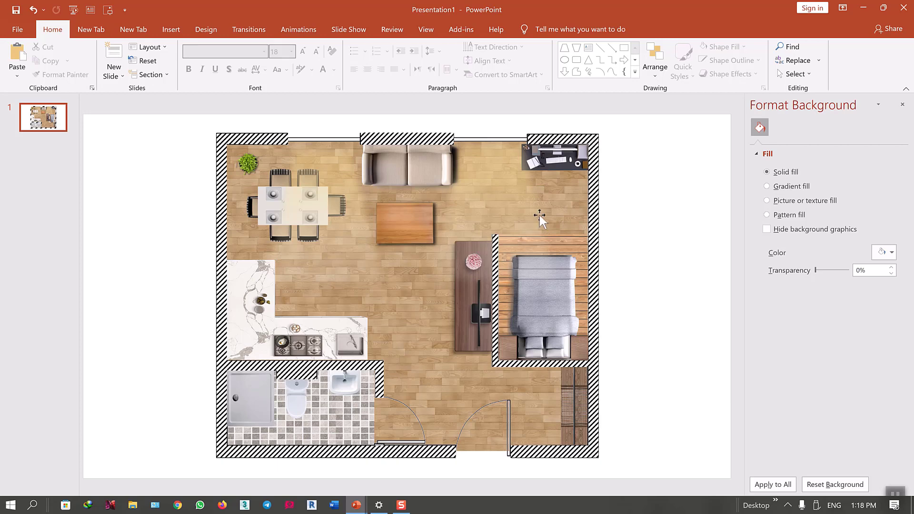
# Save only the current slide to the Desktop as a JPEG File Interchange Format image named Presentation1.
pyautogui.click(24, 32)
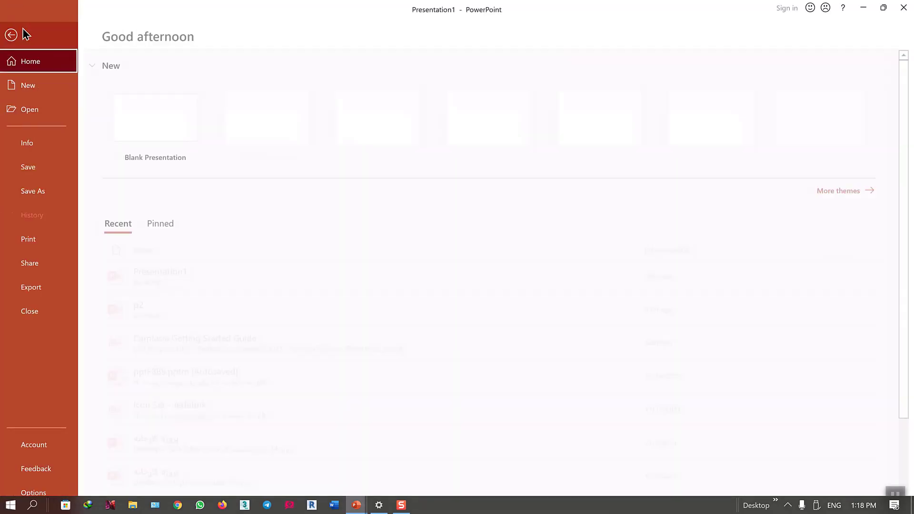
pyautogui.click(67, 192)
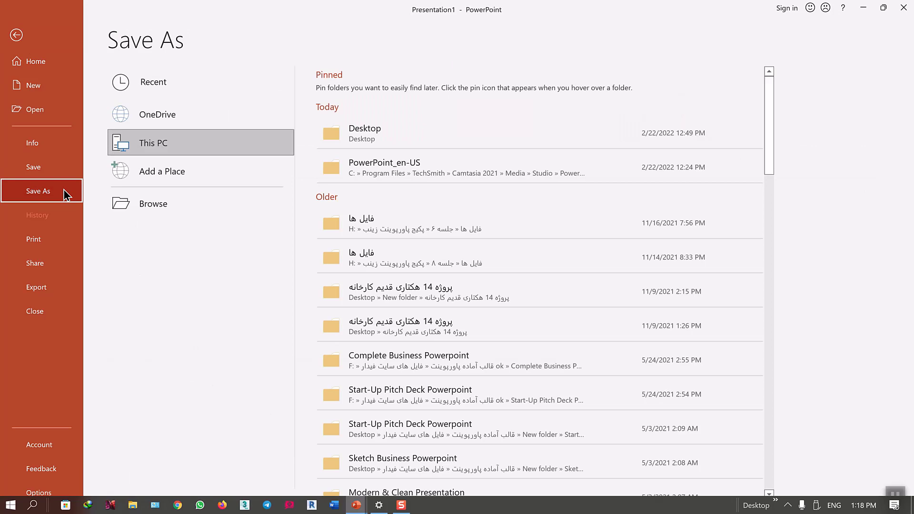
pyautogui.doubleClick(171, 142)
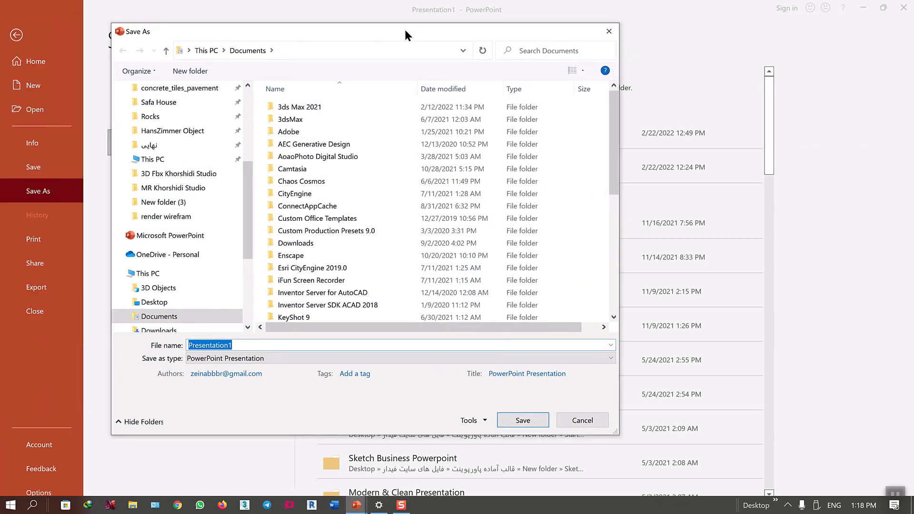
pyautogui.moveTo(404, 32); pyautogui.dragTo(417, 29)
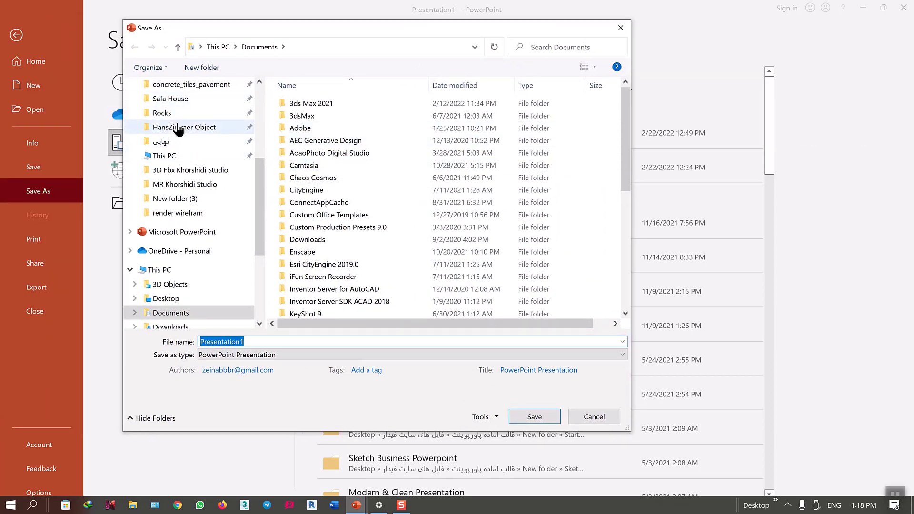
pyautogui.click(164, 298)
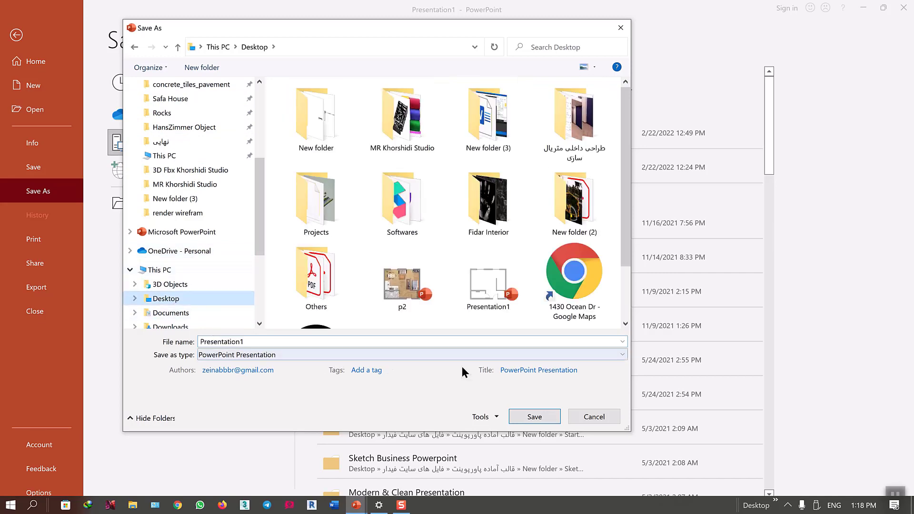
pyautogui.click(619, 357)
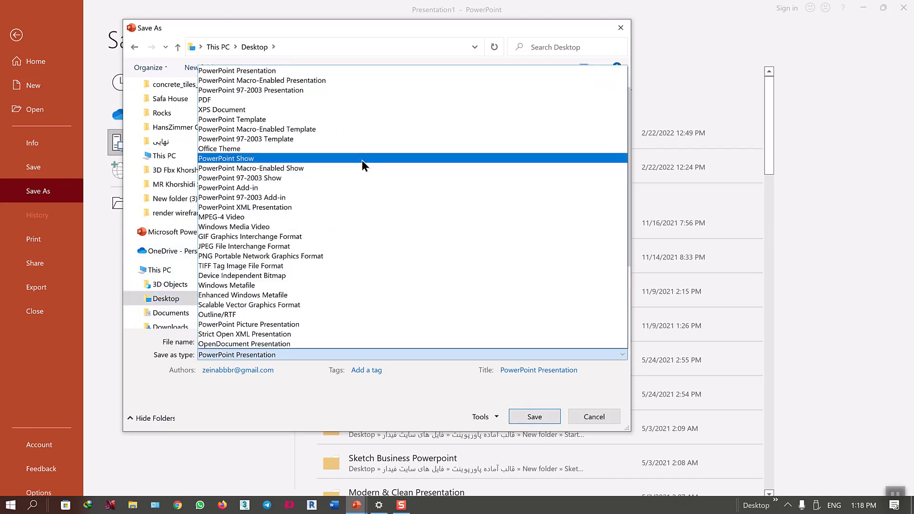
pyautogui.click(243, 246)
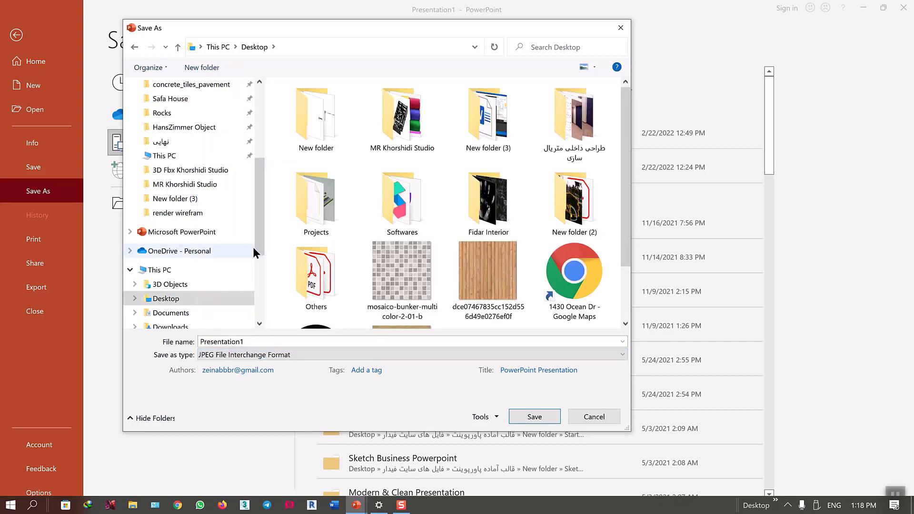
pyautogui.click(532, 416)
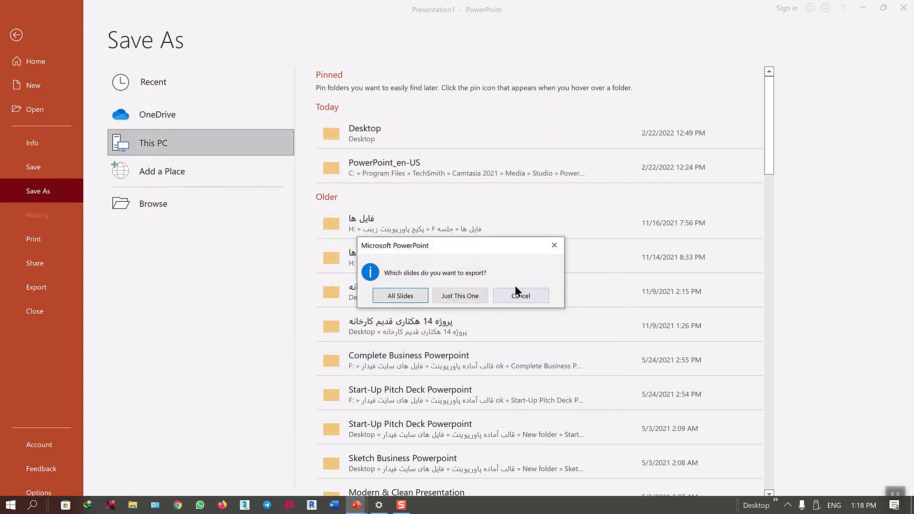
pyautogui.click(449, 295)
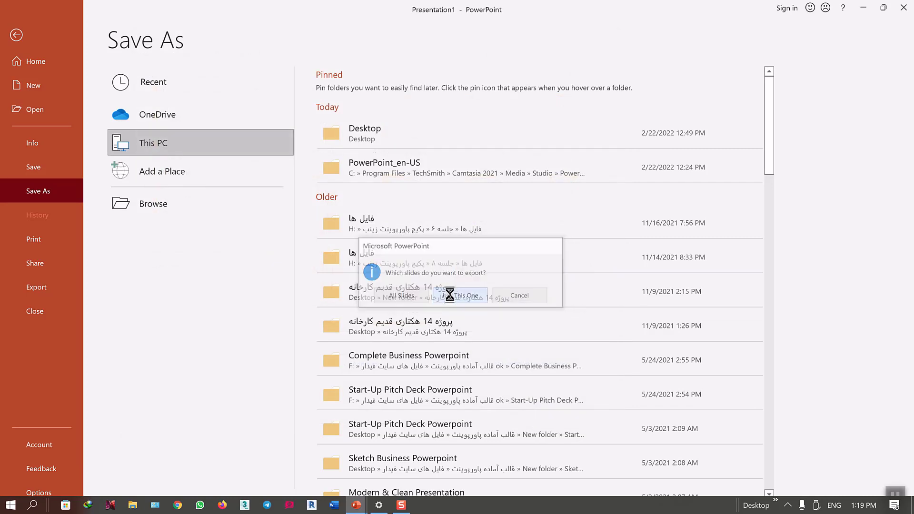